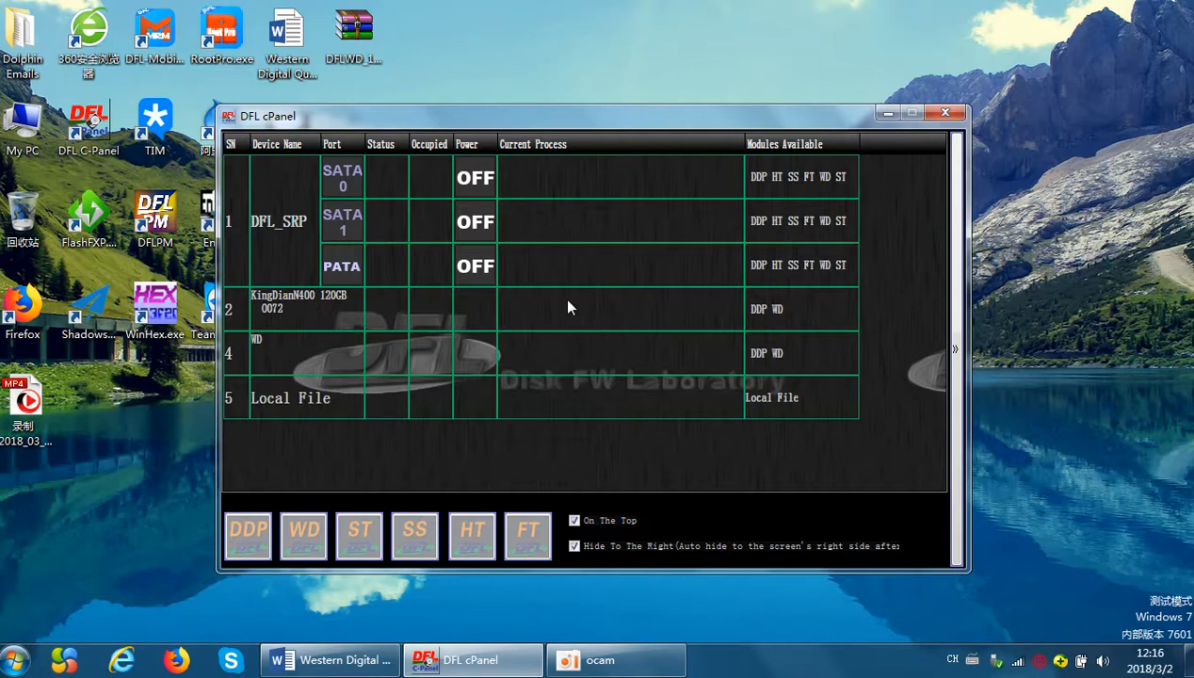
# - Launch the WD module on the SATA 1 port of the DFL_SRP device and power on its drive
pyautogui.moveTo(509, 117); pyautogui.dragTo(484, 120)
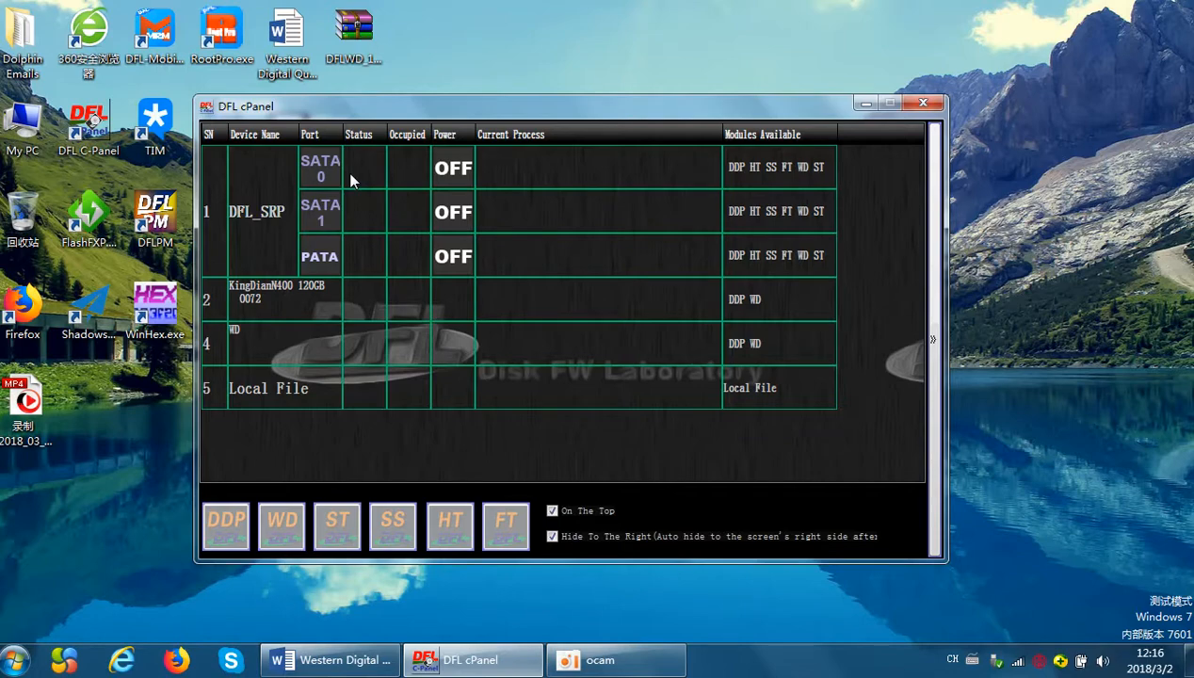
pyautogui.doubleClick(363, 207)
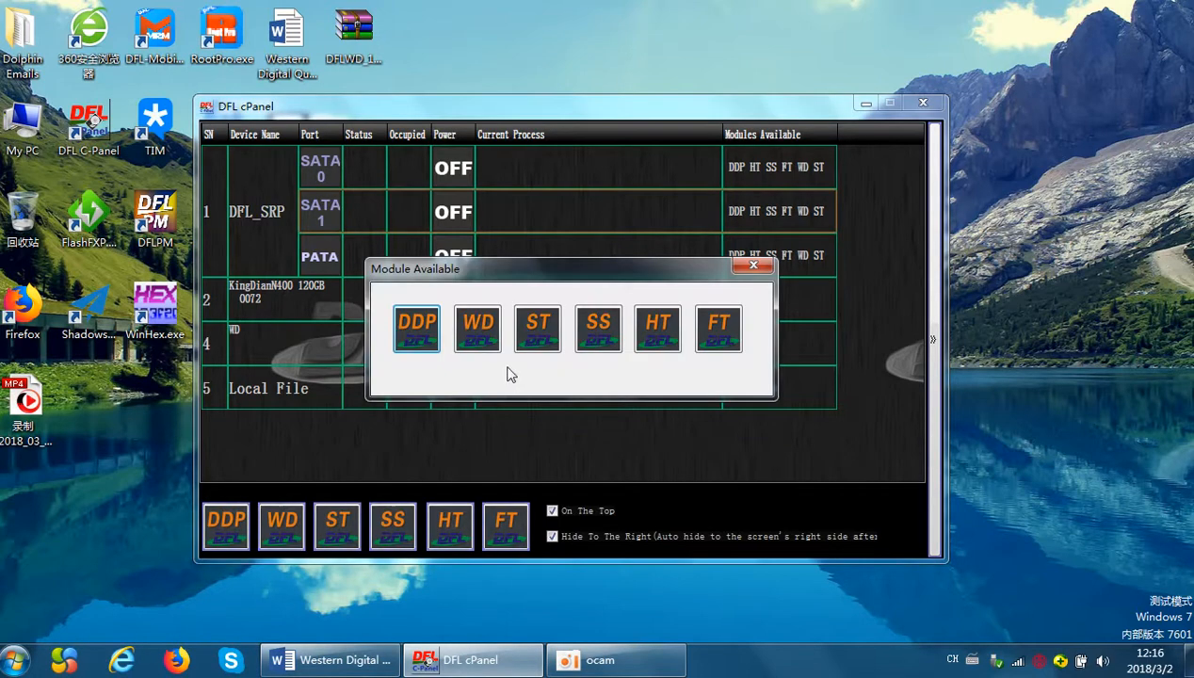
pyautogui.click(476, 325)
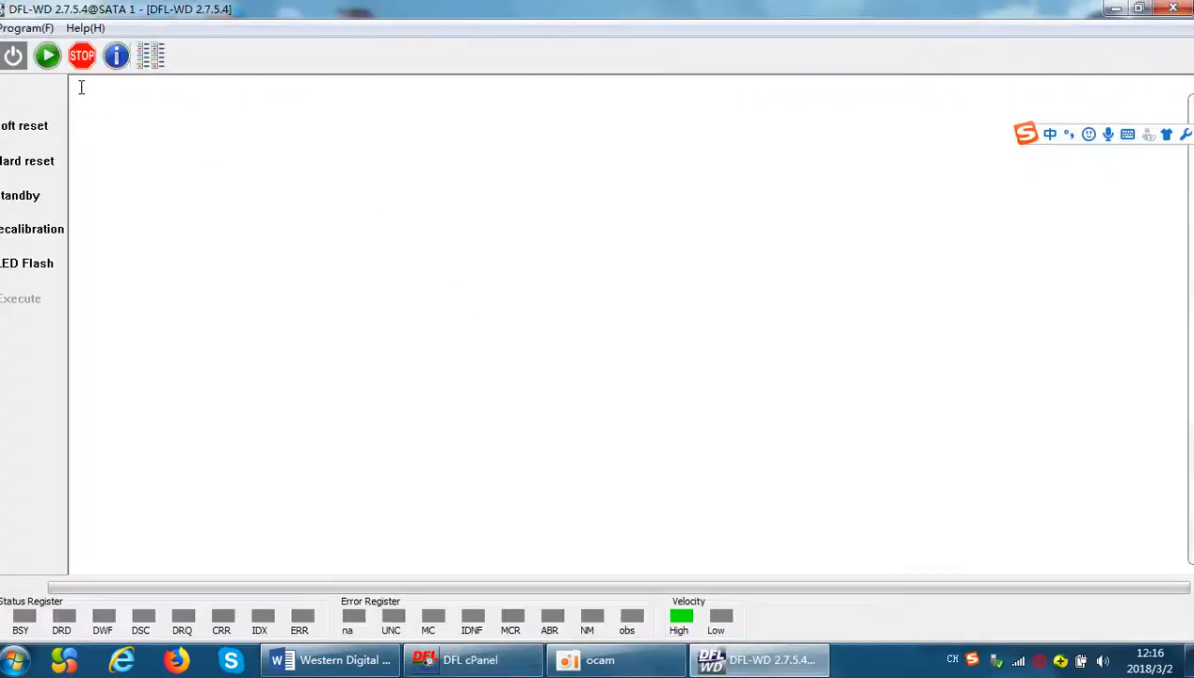
pyautogui.click(13, 57)
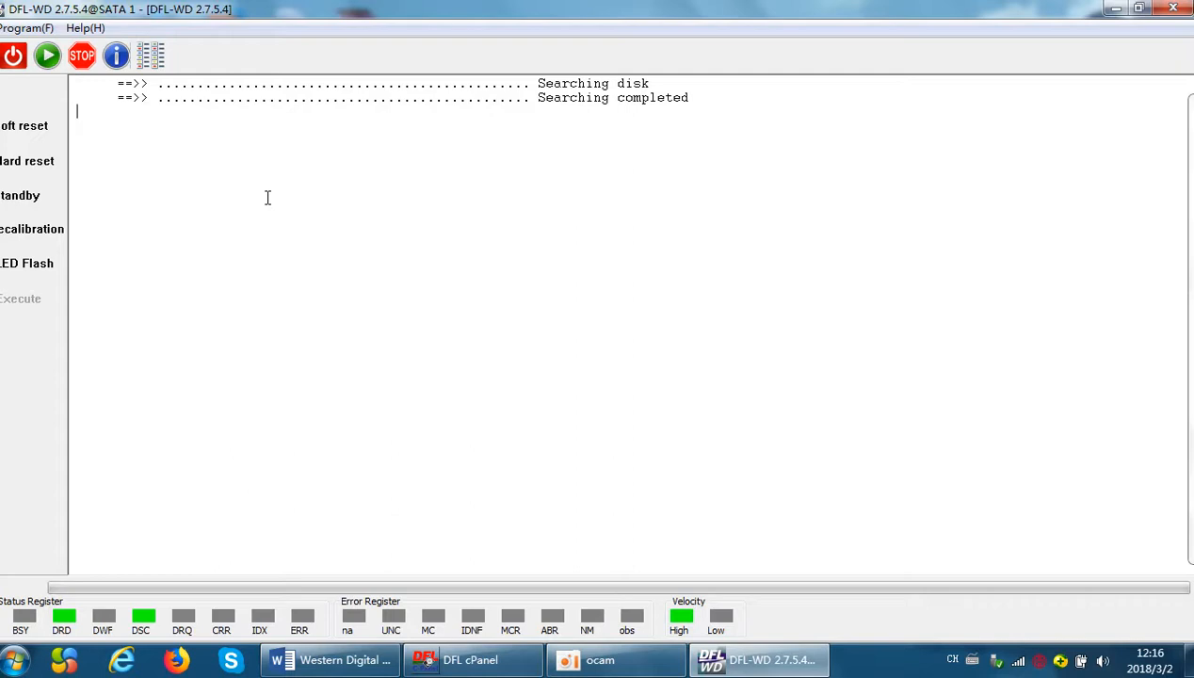
# - Load the SATA 1 drive as a WDC Marvall family in Normal mode and accept its automatically obtained factory info
pyautogui.click(47, 58)
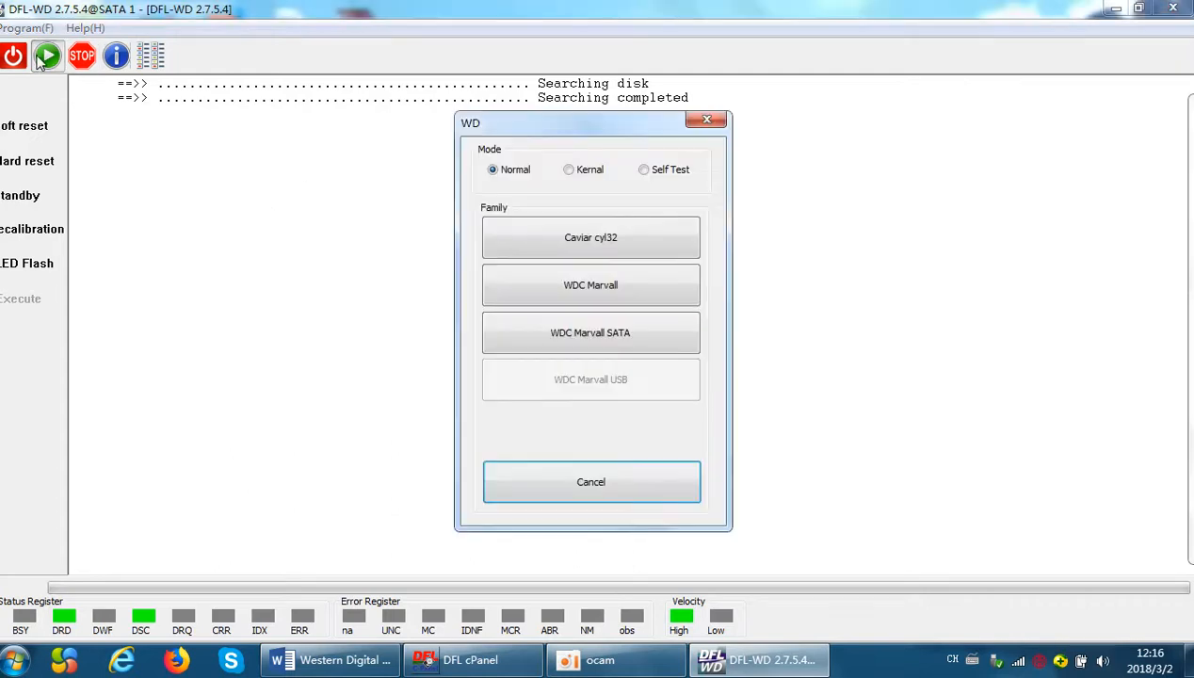
pyautogui.click(538, 295)
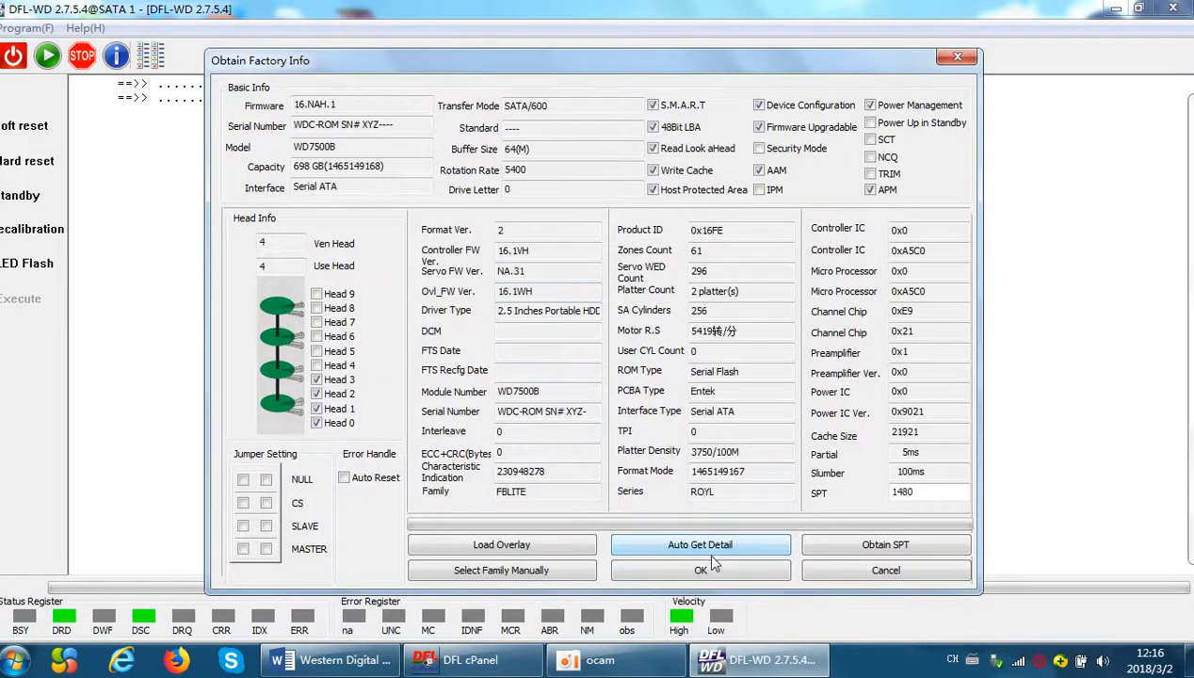
pyautogui.click(709, 570)
pyautogui.click(681, 505)
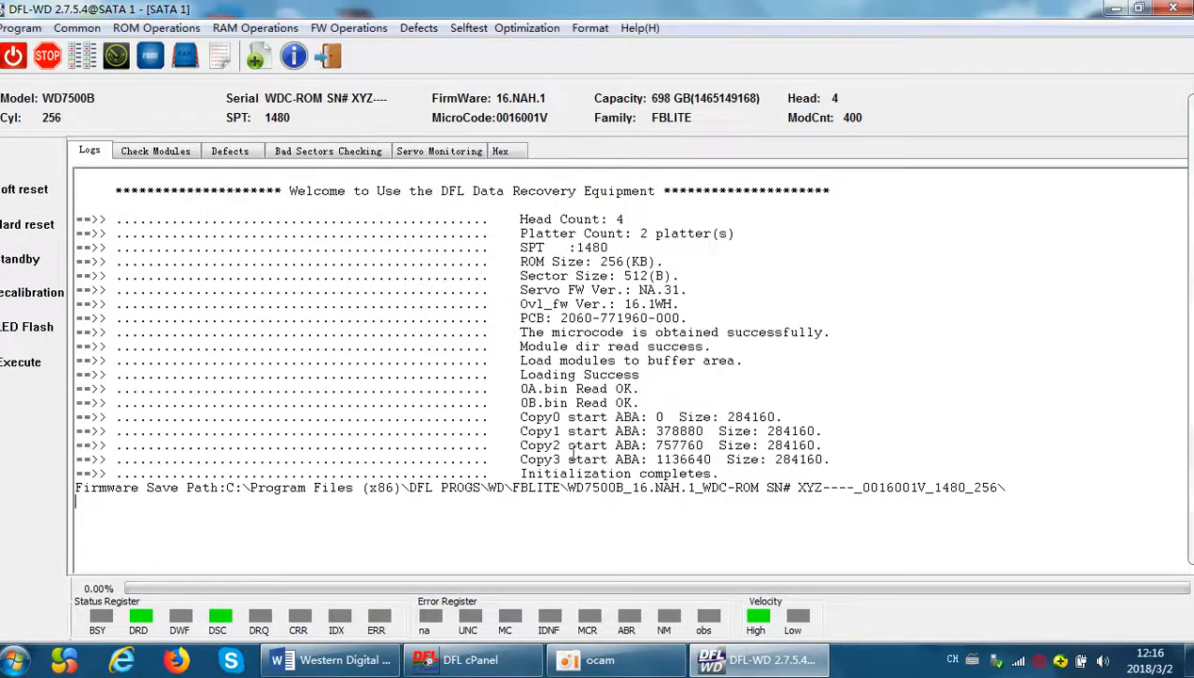
pyautogui.click(282, 246)
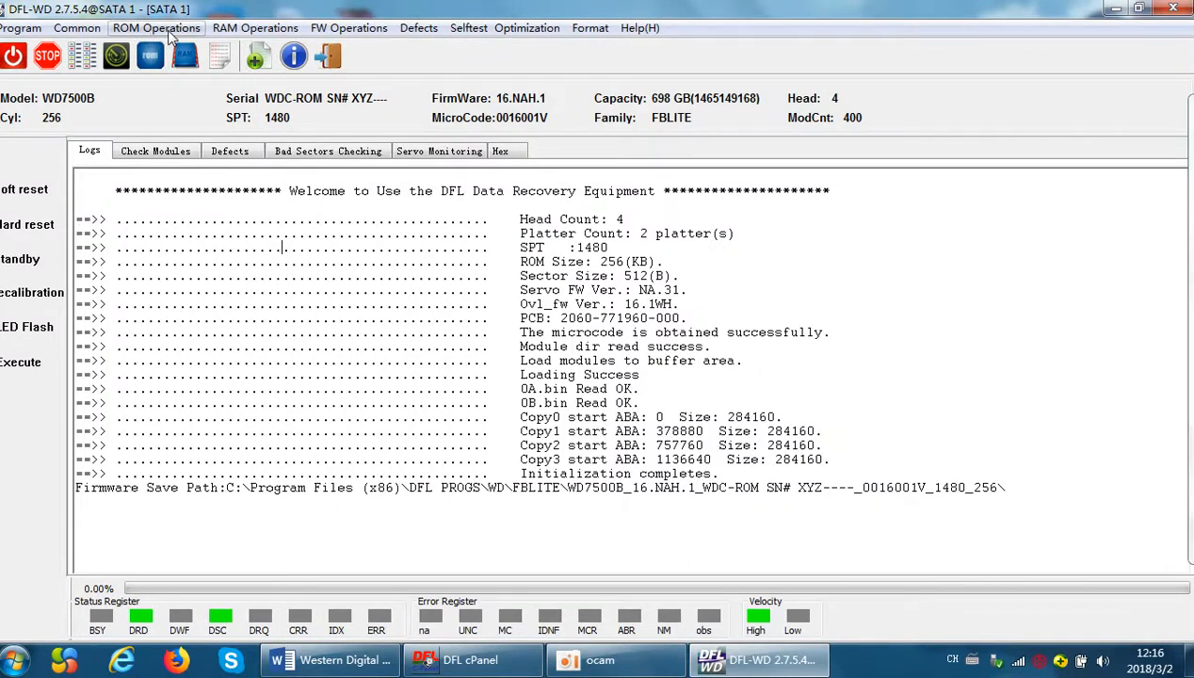
# - Open the Head Adaptive Data editor for the SATA 1 drive's ROM
pyautogui.click(170, 34)
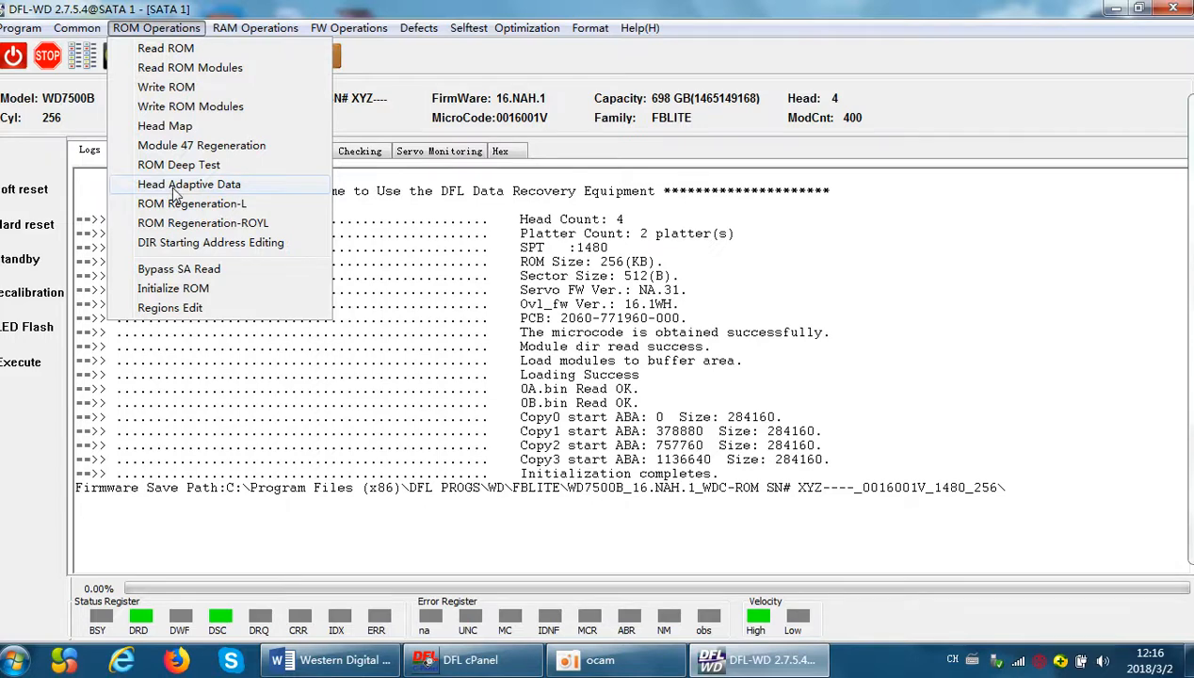
pyautogui.click(203, 185)
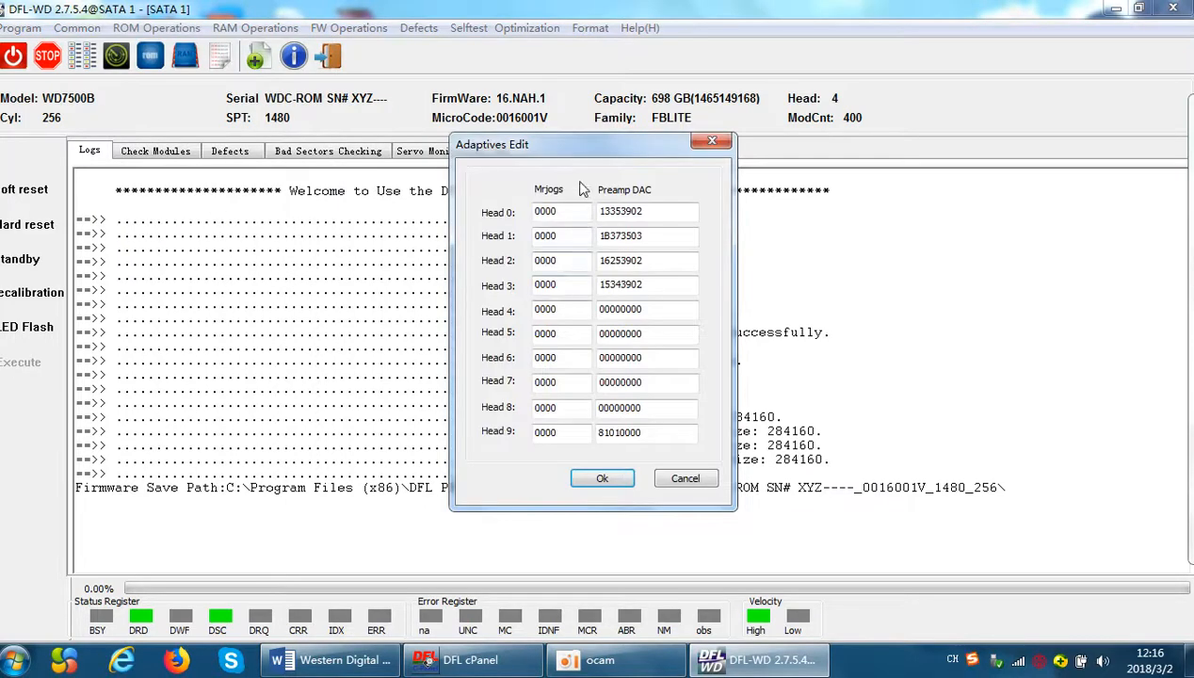
pyautogui.moveTo(579, 153); pyautogui.dragTo(557, 158)
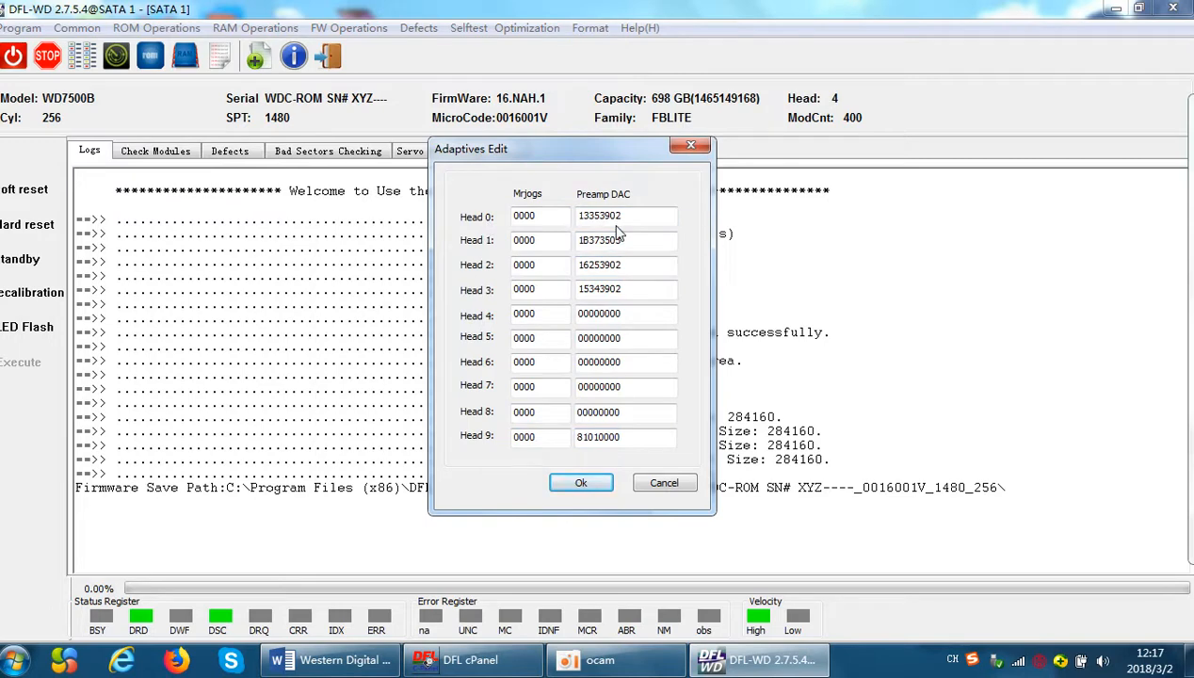
pyautogui.moveTo(562, 149); pyautogui.dragTo(530, 153)
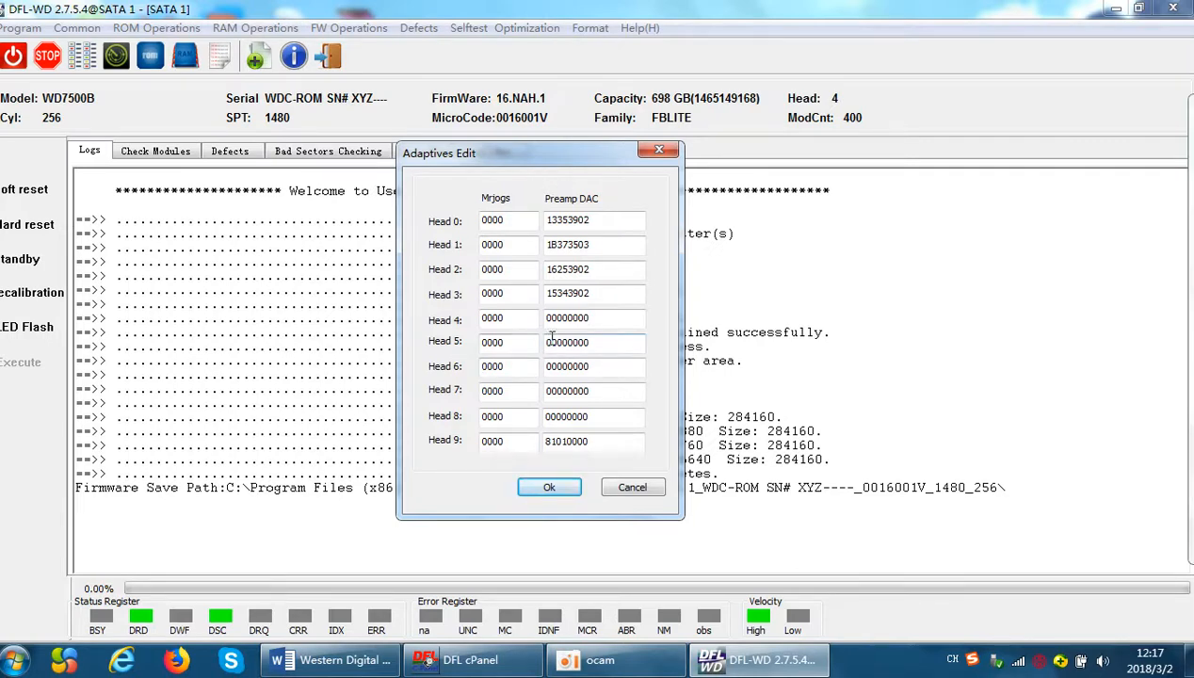
# - Examine and compare the Preamp DAC values of heads 0 to 3, and close the adaptives editor without saving
pyautogui.click(602, 293)
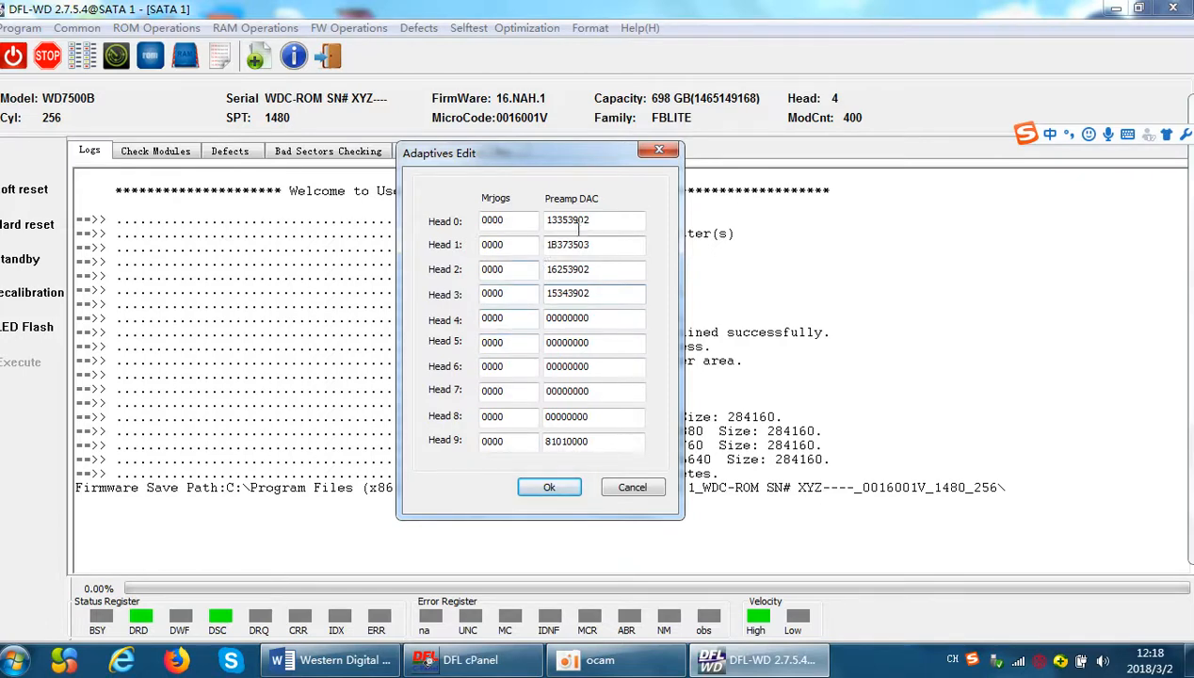
pyautogui.moveTo(614, 222); pyautogui.dragTo(528, 223)
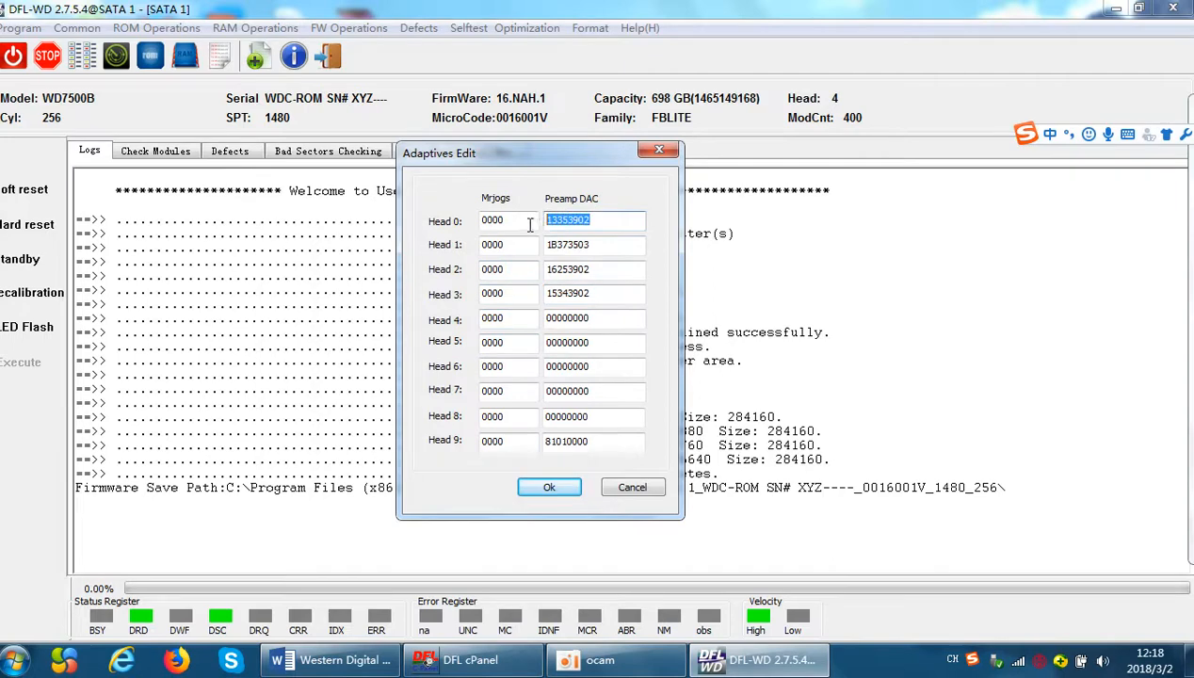
pyautogui.click(601, 220)
pyautogui.moveTo(604, 293); pyautogui.dragTo(490, 284)
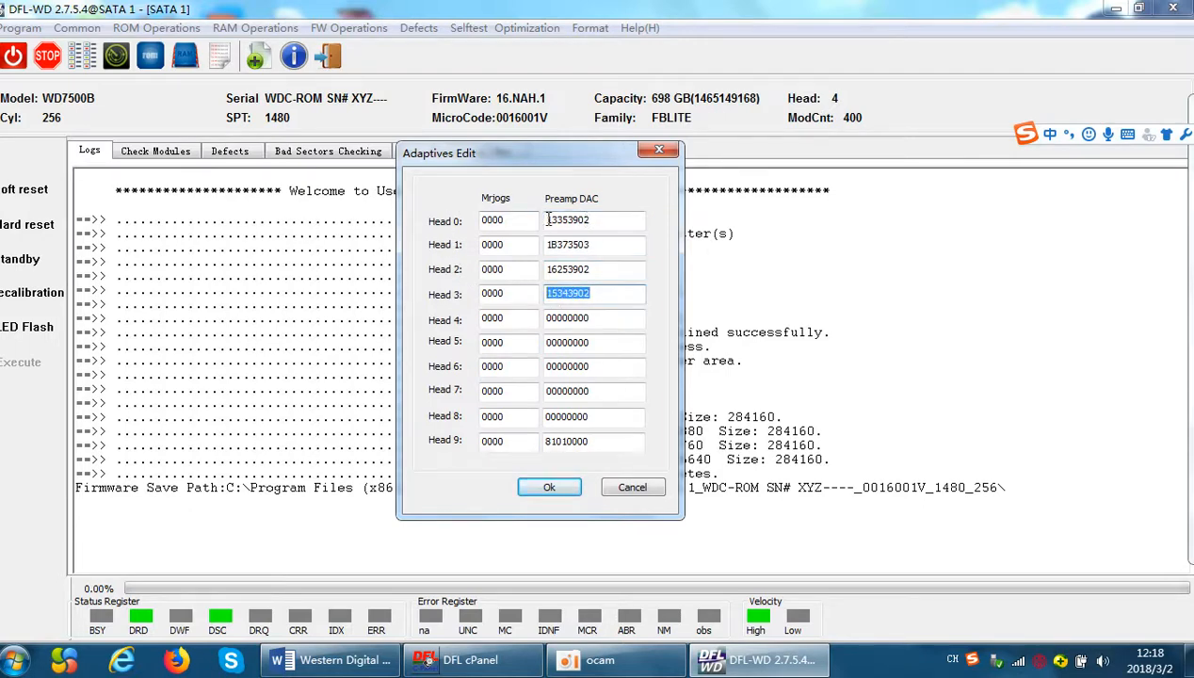
pyautogui.doubleClick(597, 218)
pyautogui.click(592, 269)
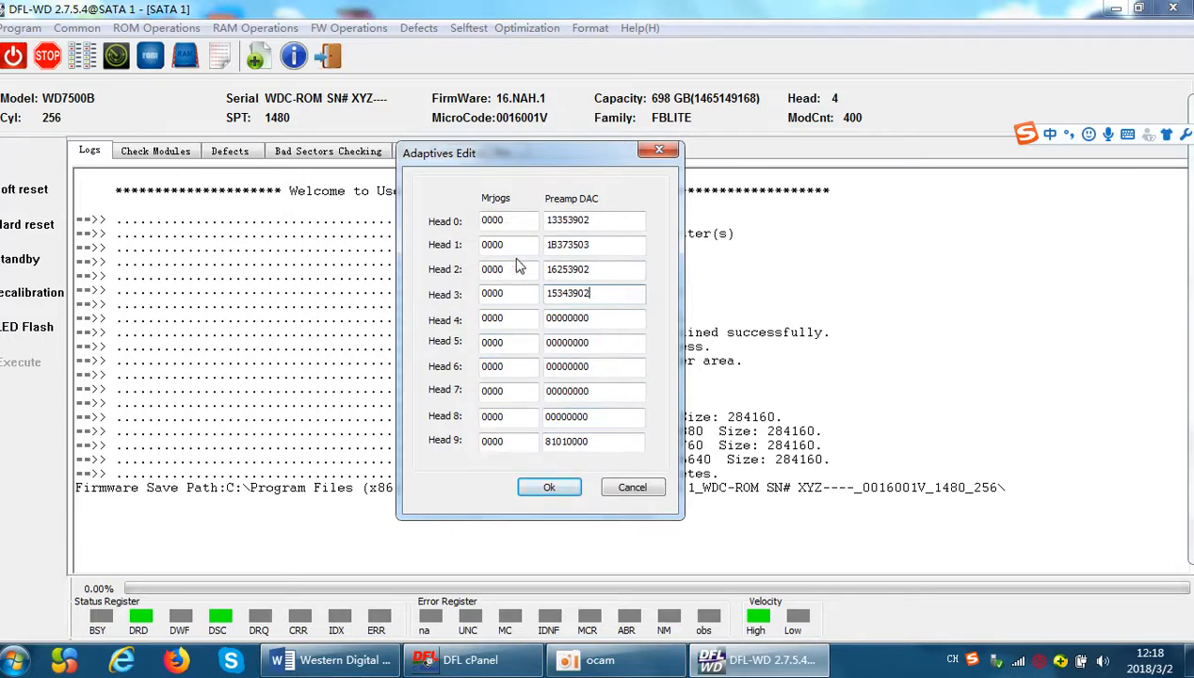
pyautogui.moveTo(613, 219); pyautogui.dragTo(476, 231)
pyautogui.moveTo(617, 244); pyautogui.dragTo(546, 247)
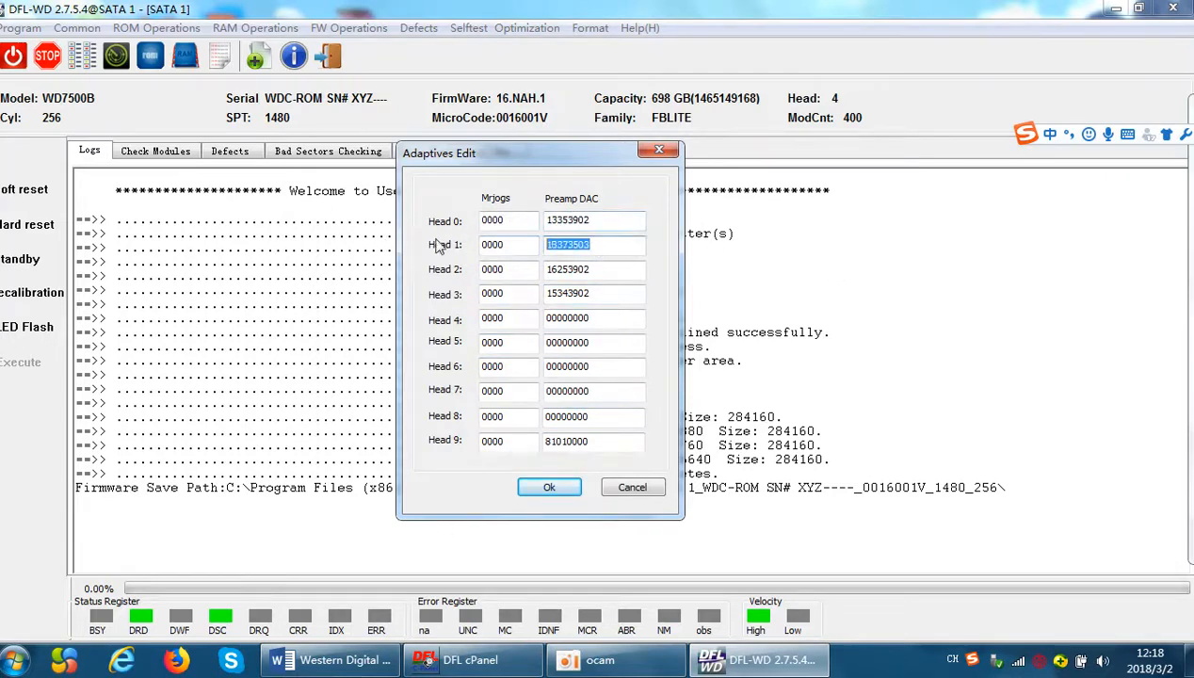
pyautogui.moveTo(609, 266); pyautogui.dragTo(423, 270)
pyautogui.moveTo(611, 295); pyautogui.dragTo(524, 288)
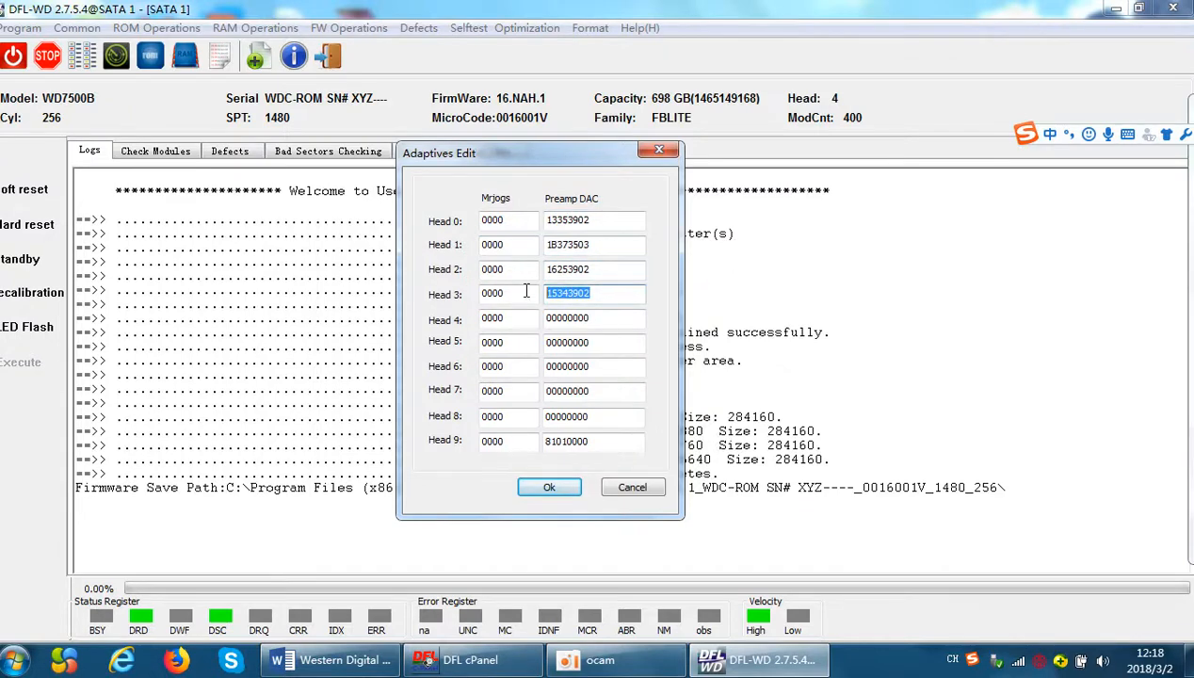
pyautogui.moveTo(610, 219); pyautogui.dragTo(548, 276)
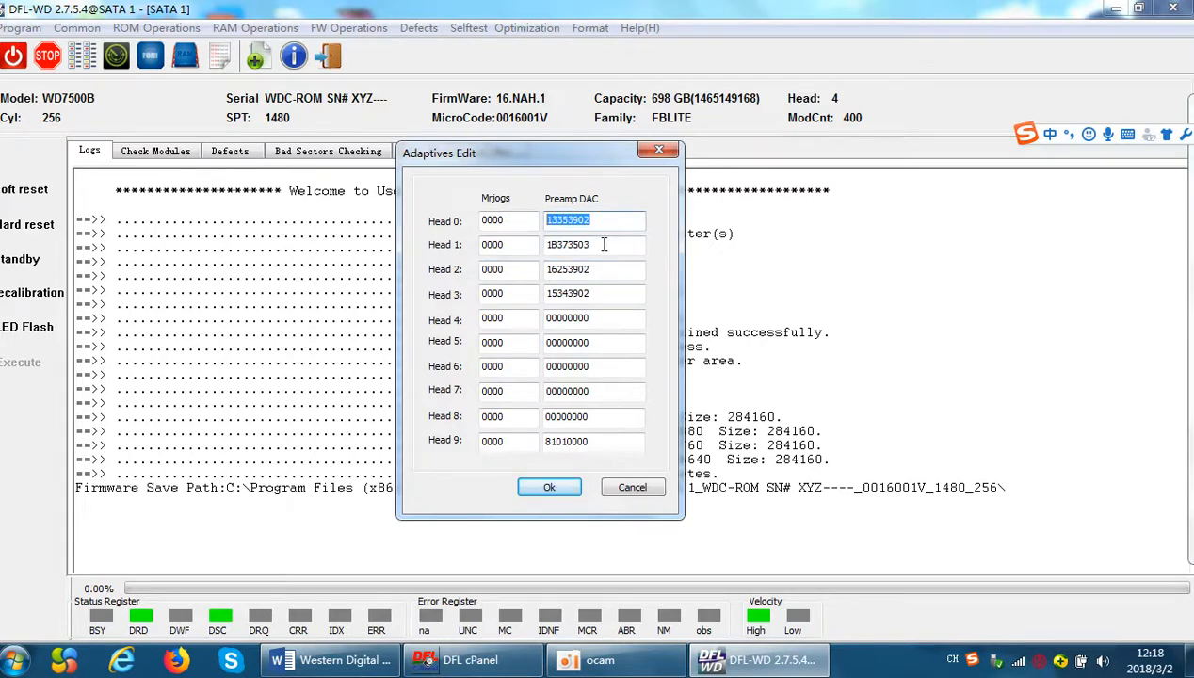
pyautogui.moveTo(604, 244); pyautogui.dragTo(520, 260)
pyautogui.moveTo(602, 268); pyautogui.dragTo(481, 252)
pyautogui.moveTo(607, 293); pyautogui.dragTo(544, 295)
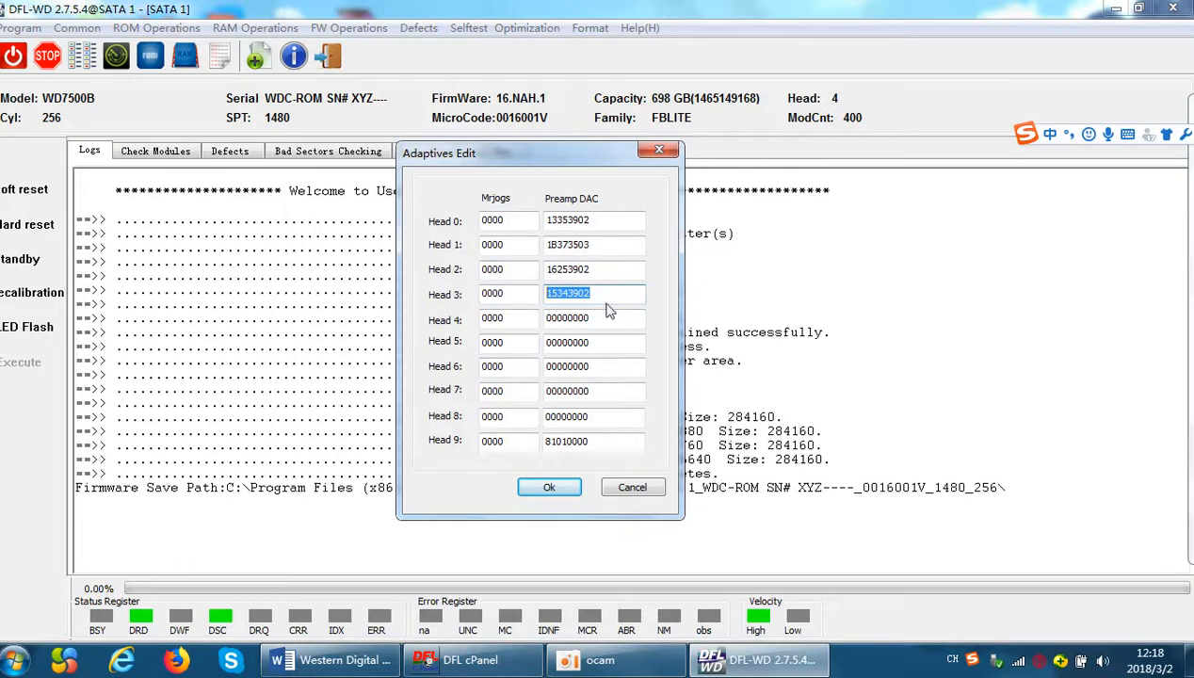
pyautogui.click(595, 221)
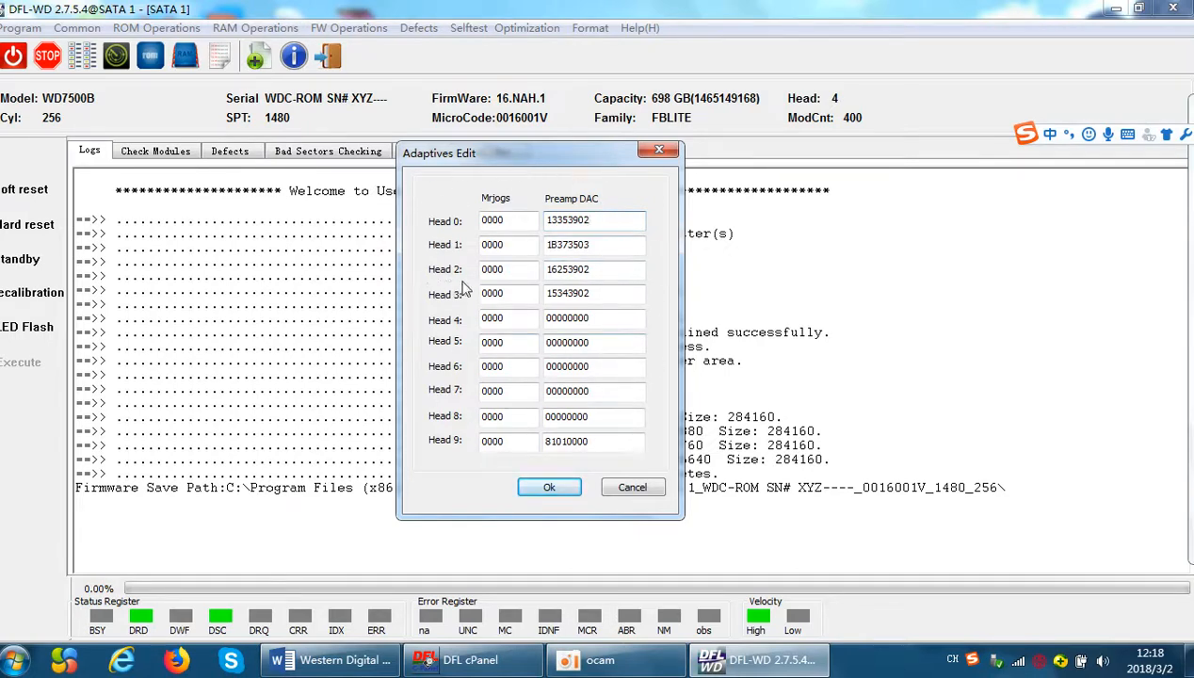
pyautogui.click(631, 487)
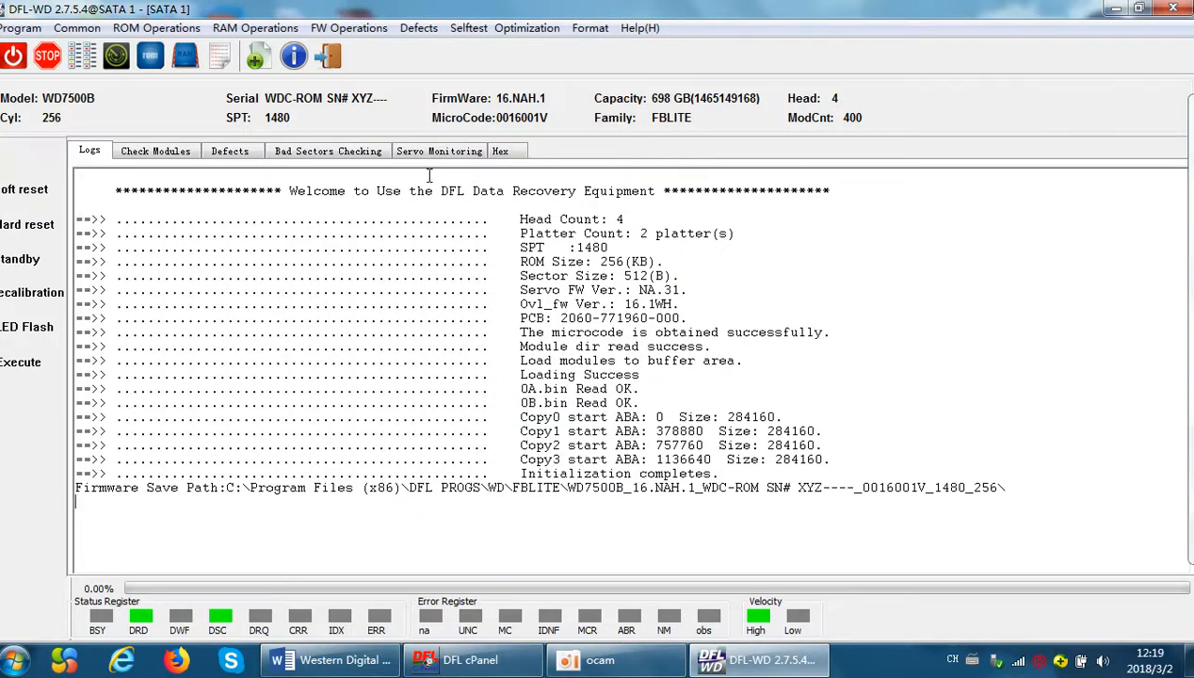
# - View ROM module 47 of the SATA 1 drive in the hex viewer
pyautogui.click(500, 152)
pyautogui.click(466, 570)
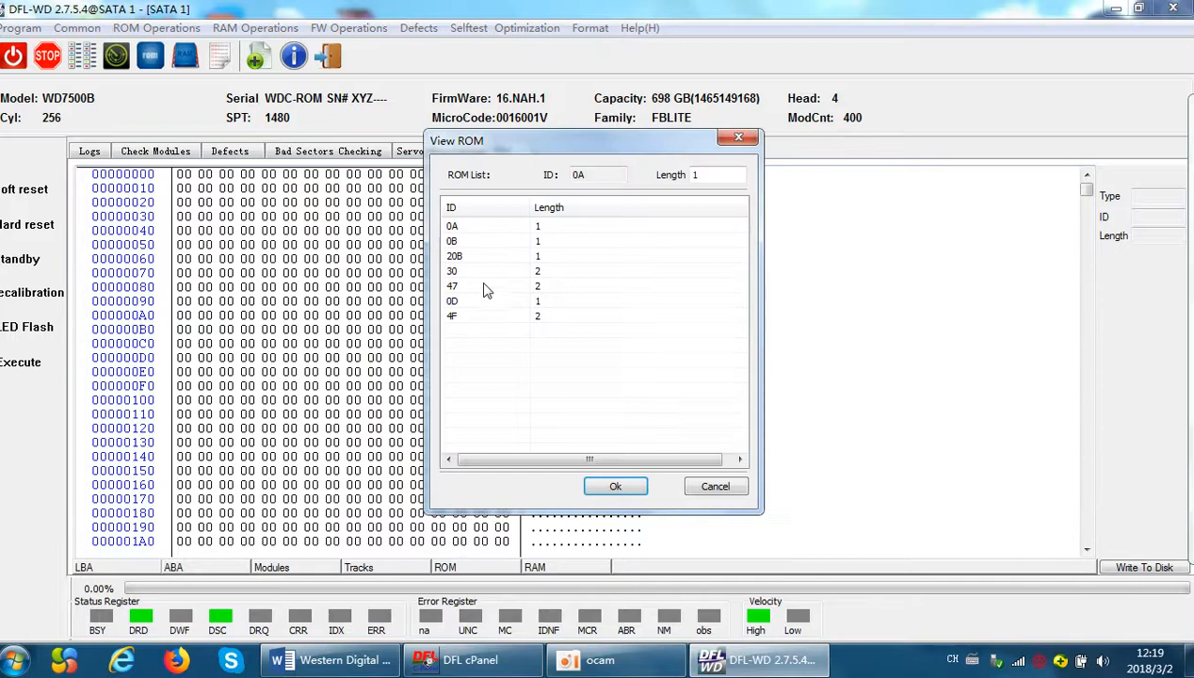
pyautogui.click(480, 285)
pyautogui.click(617, 488)
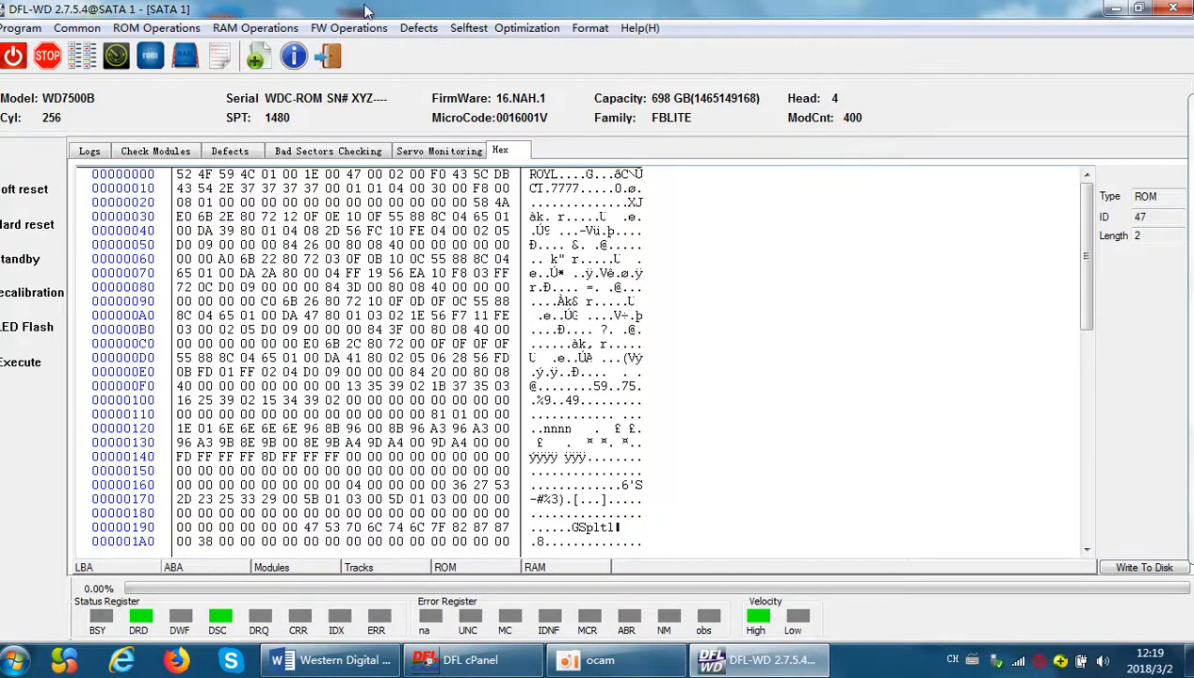
# - Reopen the Head Adaptive Data editor to review how edits are applied, and cancel without writing anything
pyautogui.click(255, 29)
pyautogui.moveTo(160, 27)
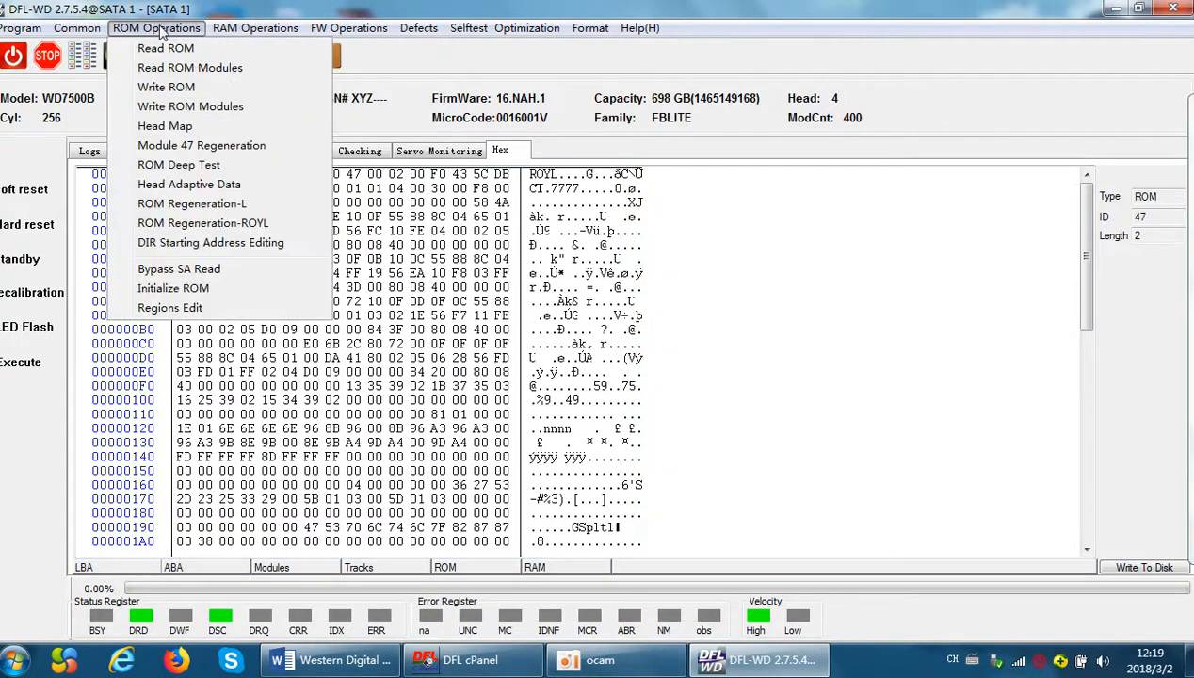
pyautogui.click(211, 190)
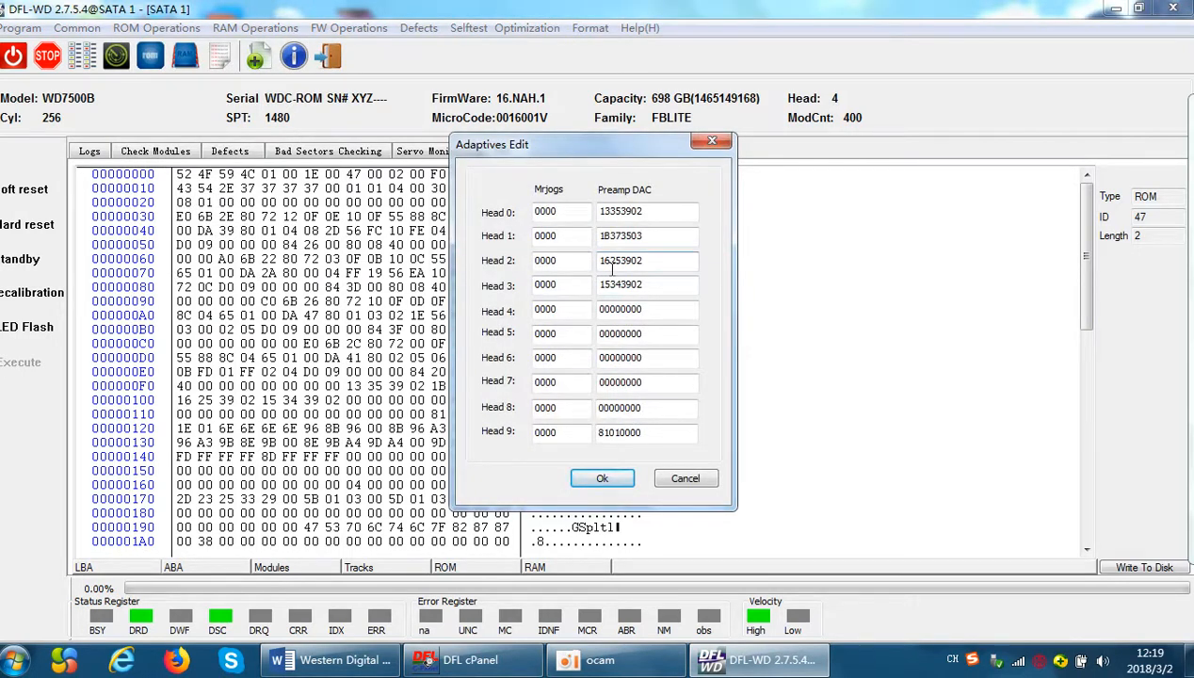
pyautogui.click(567, 212)
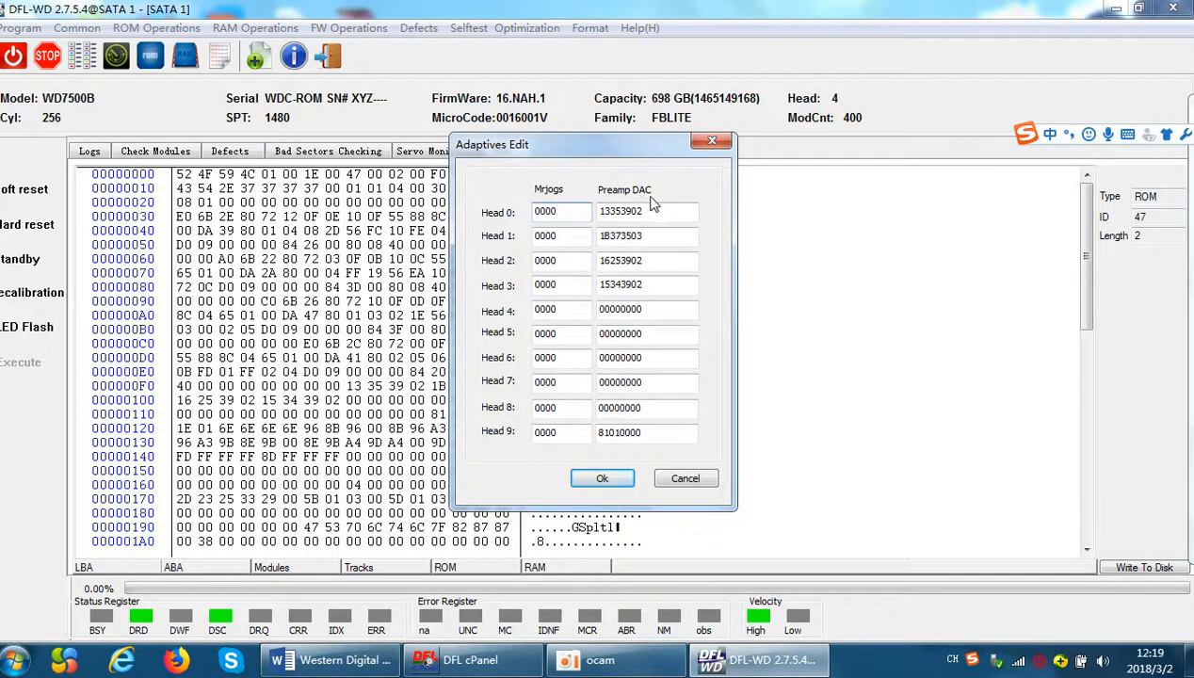
pyautogui.click(628, 480)
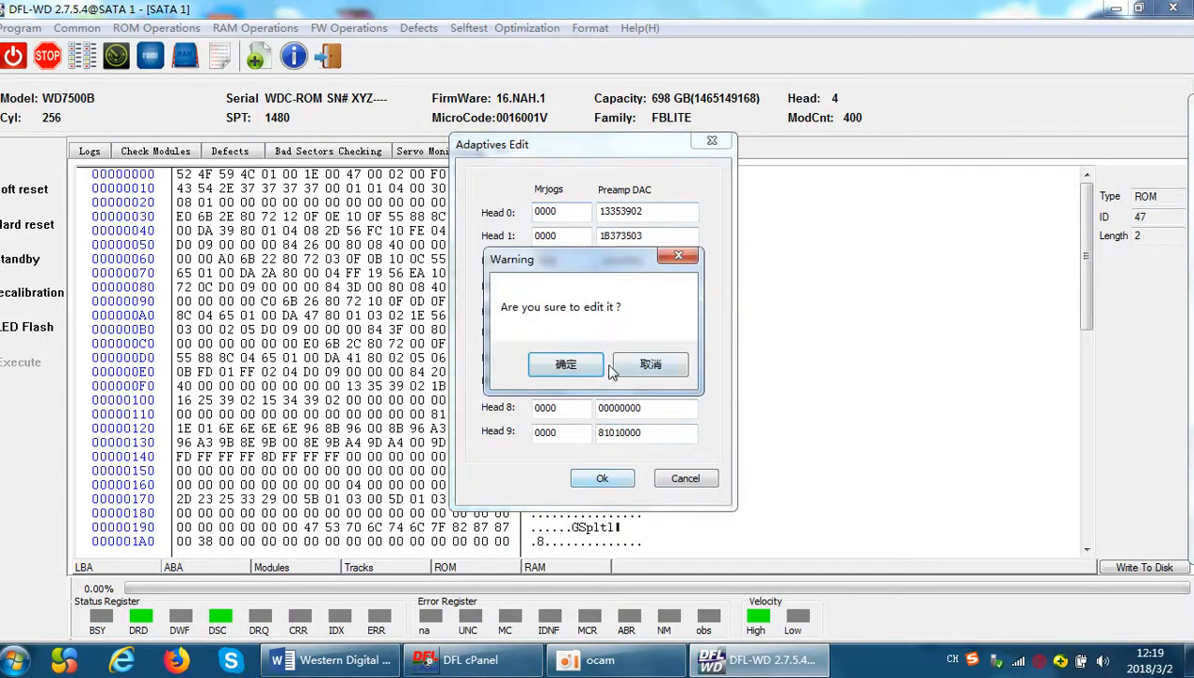
pyautogui.click(652, 366)
pyautogui.click(682, 478)
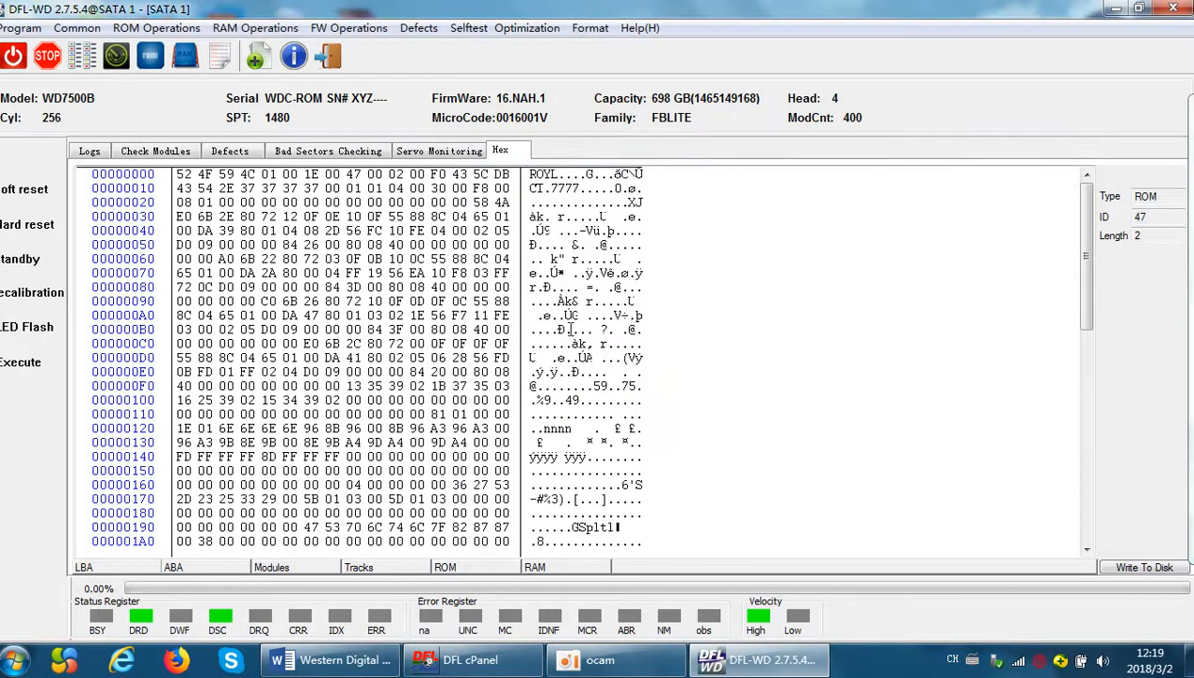
# - Replace the SATA 1 session with a WD module session on the SATA 0 port and power on its drive
pyautogui.click(1183, 8)
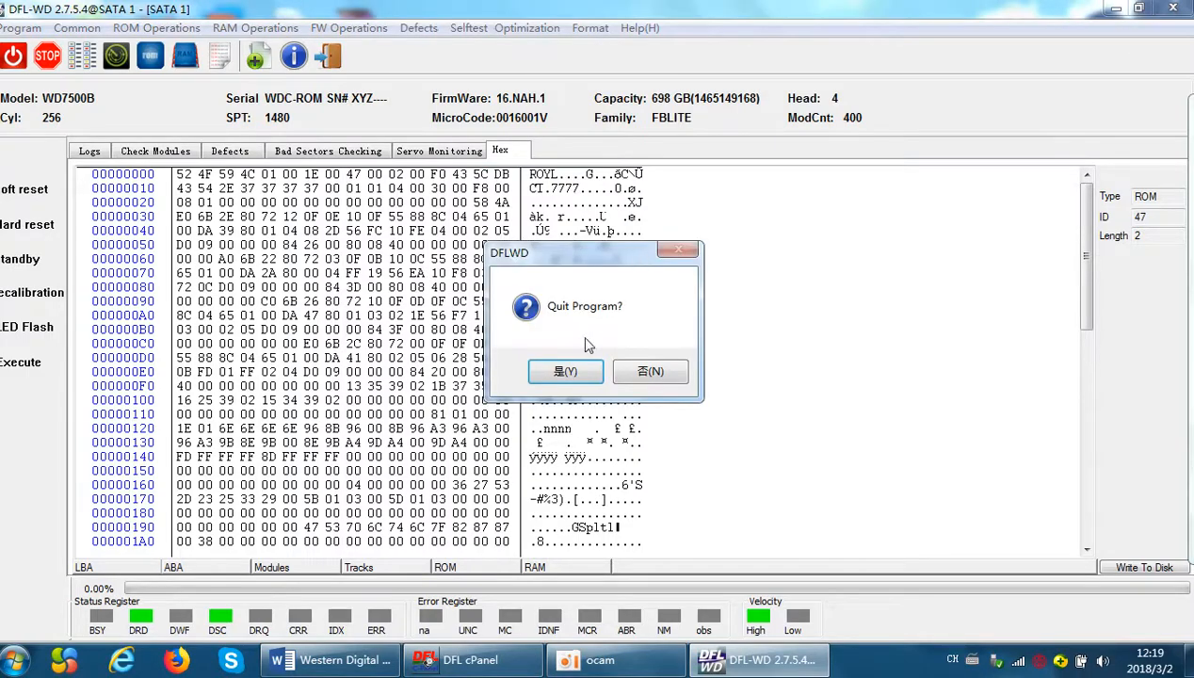
pyautogui.click(565, 371)
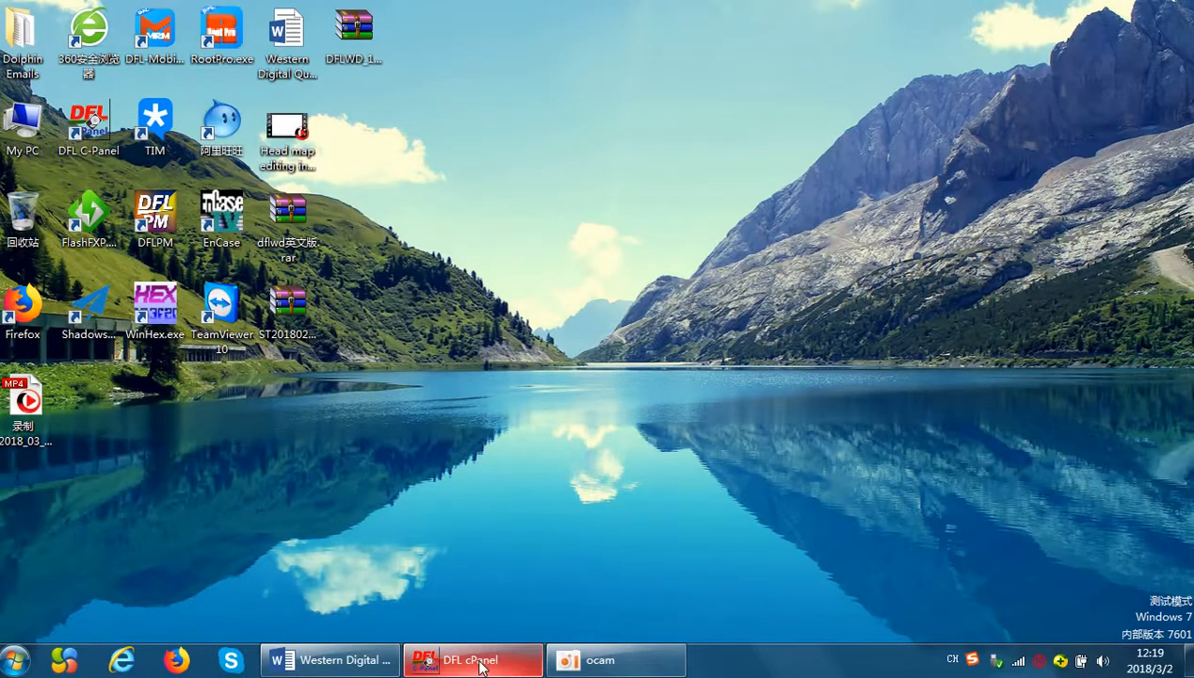
pyautogui.click(482, 663)
pyautogui.doubleClick(399, 179)
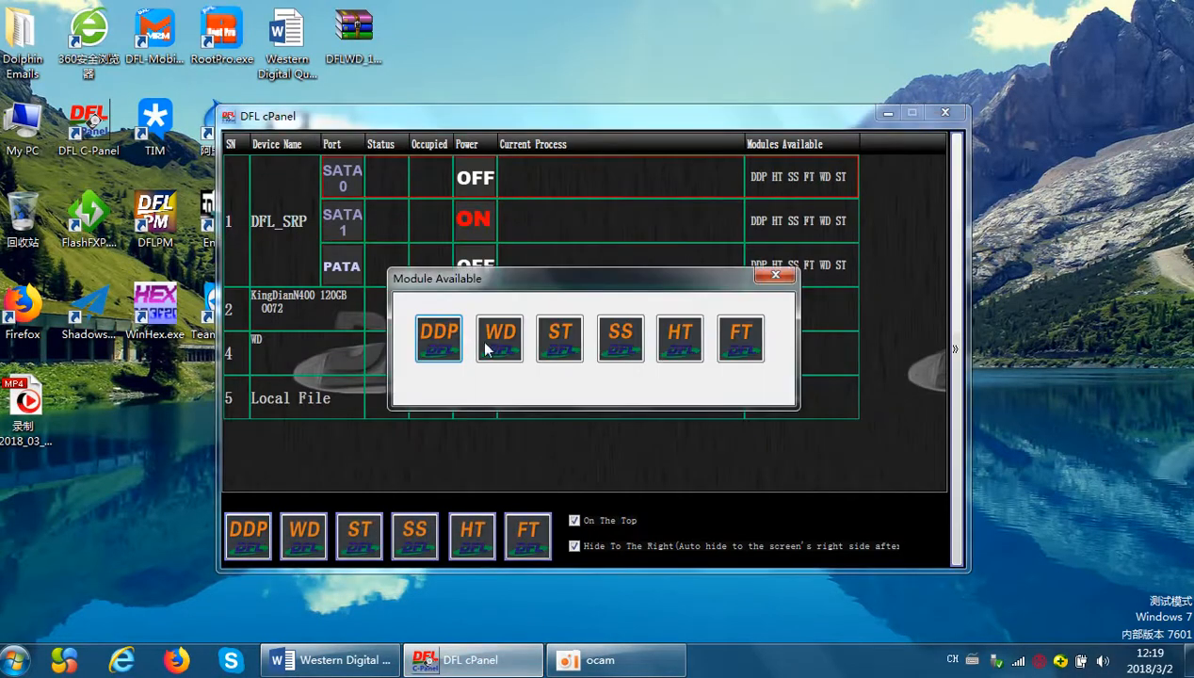
pyautogui.click(500, 337)
pyautogui.click(13, 56)
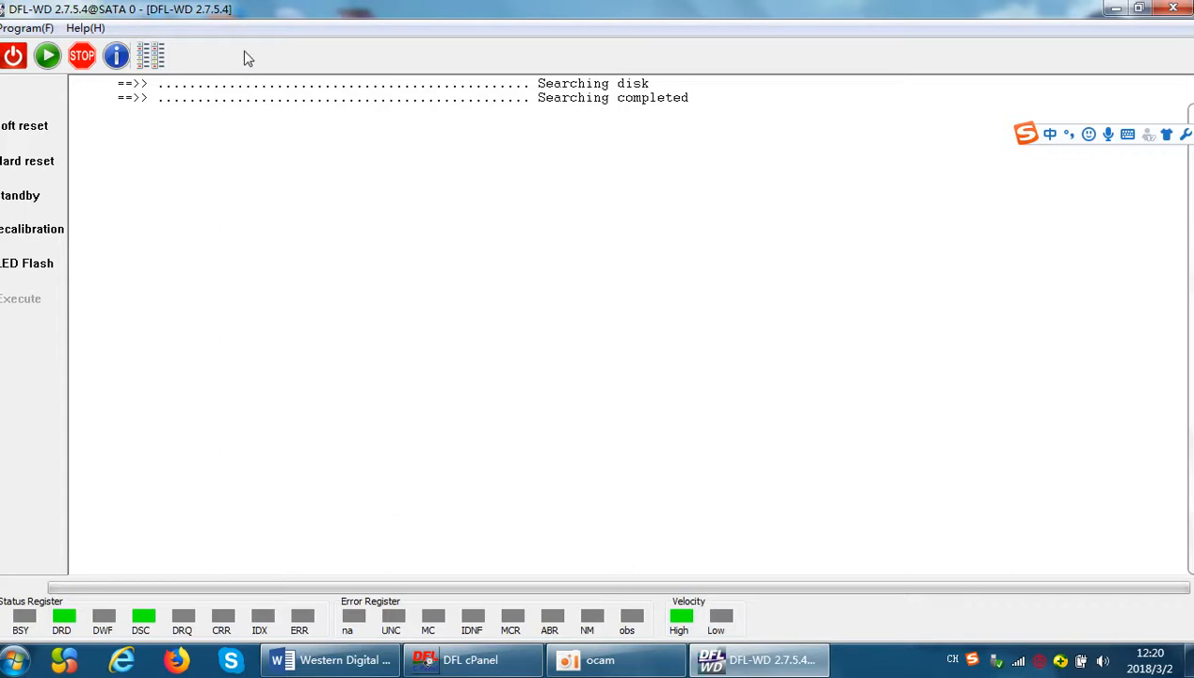
# - Load the SATA 0 drive as a WDC Marvall family in Normal mode, automatically obtain its details and accept them
pyautogui.click(47, 58)
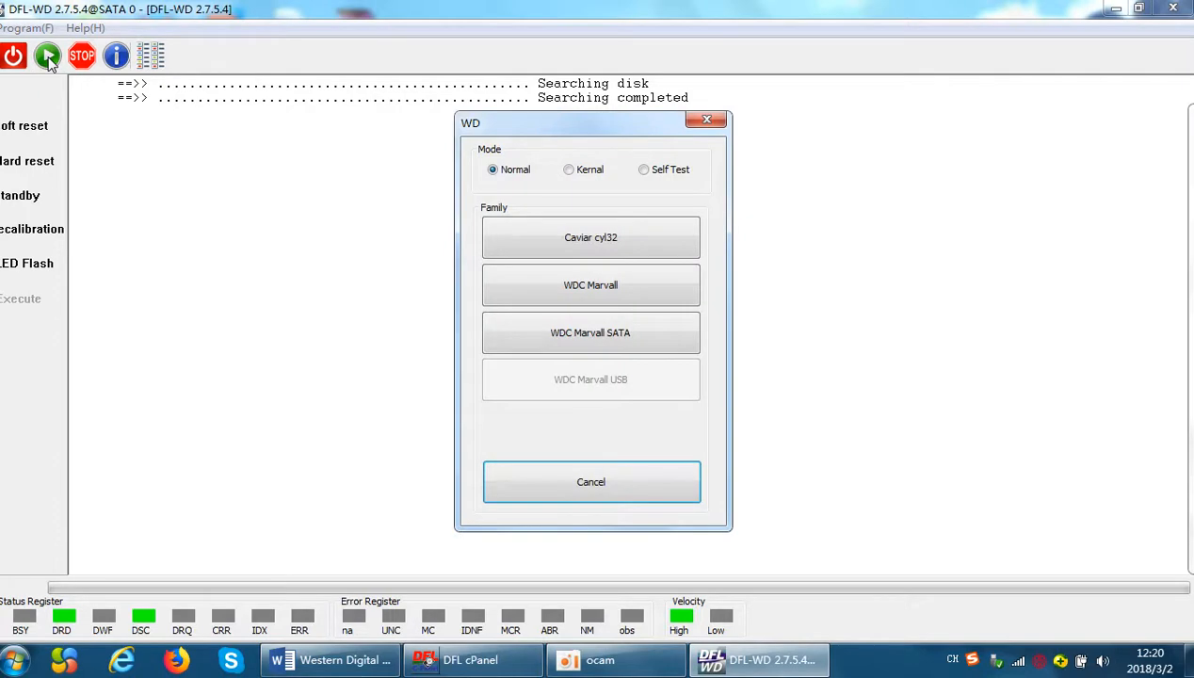
pyautogui.click(607, 287)
pyautogui.click(695, 546)
pyautogui.click(701, 567)
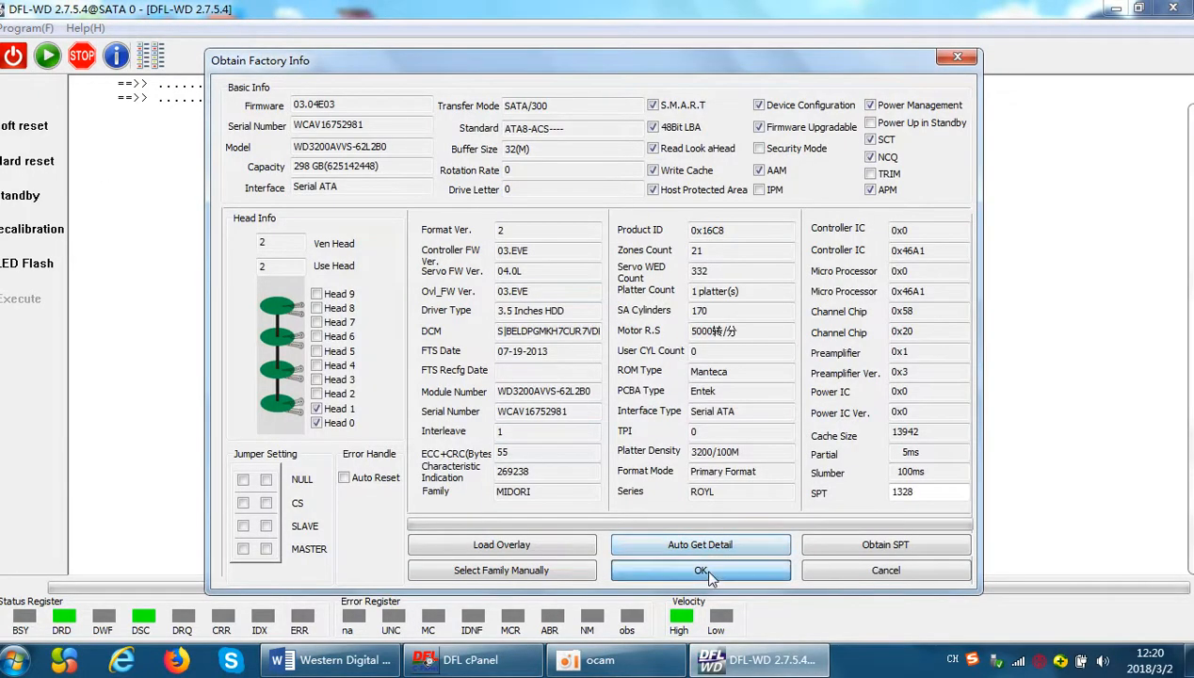
# - Accept the obtained factory information for the SATA 0 drive and open its Head Adaptive Data editor
pyautogui.click(672, 508)
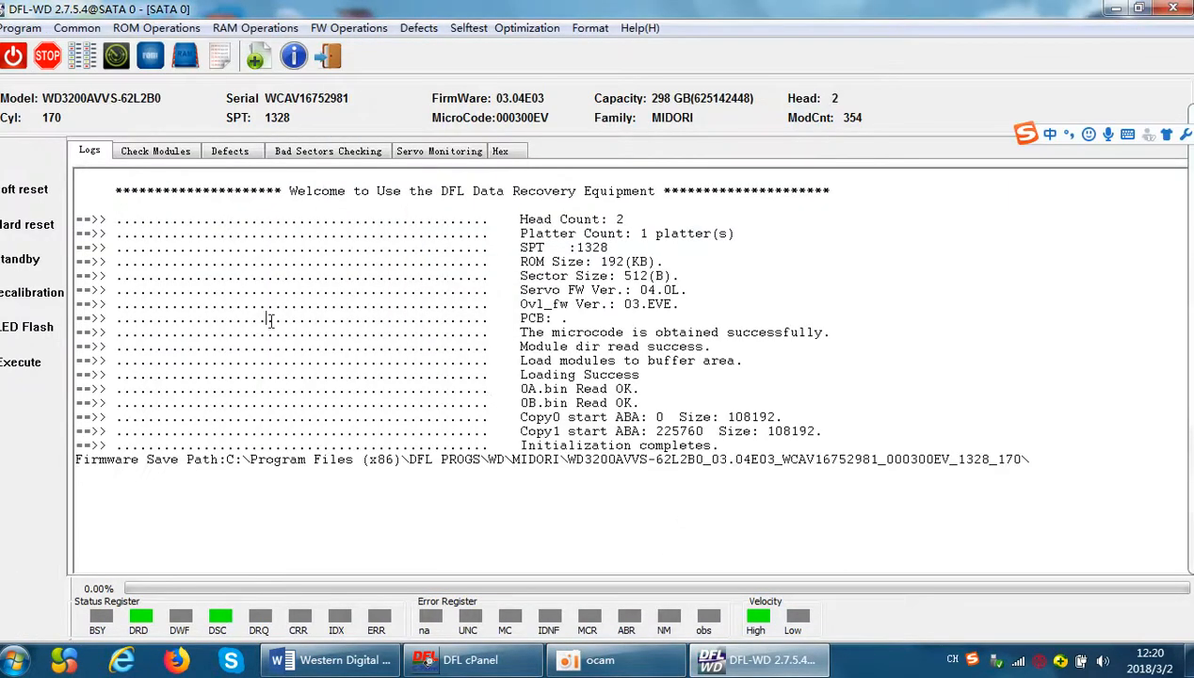
pyautogui.click(143, 31)
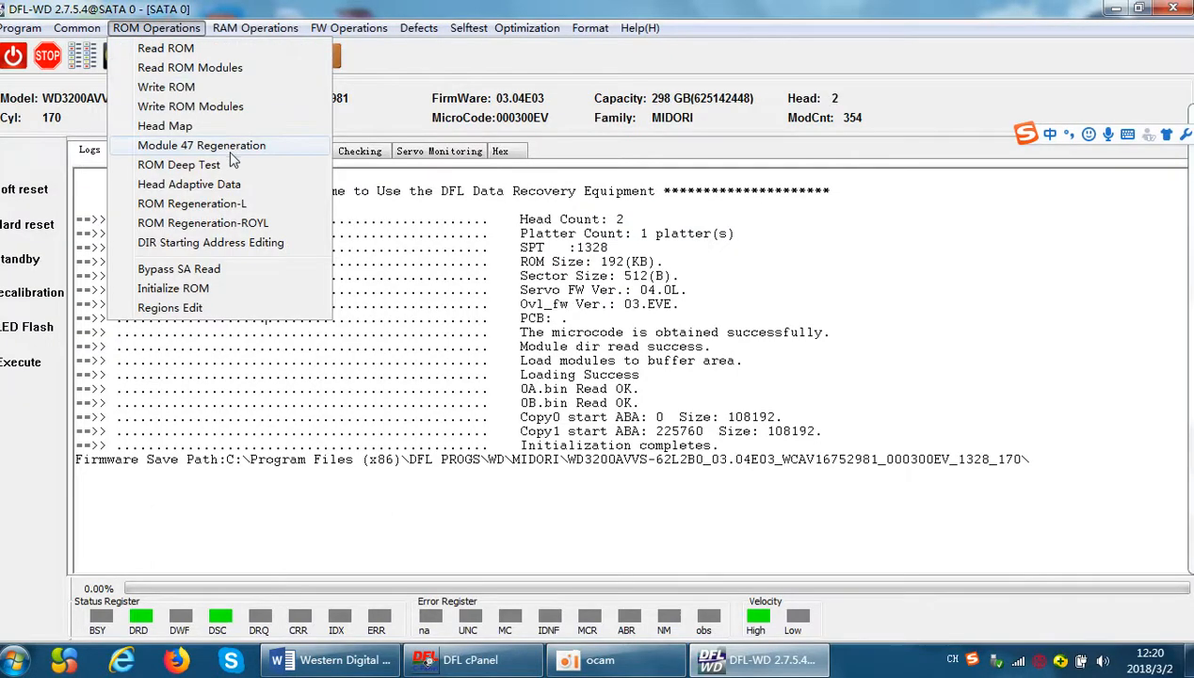
pyautogui.click(193, 181)
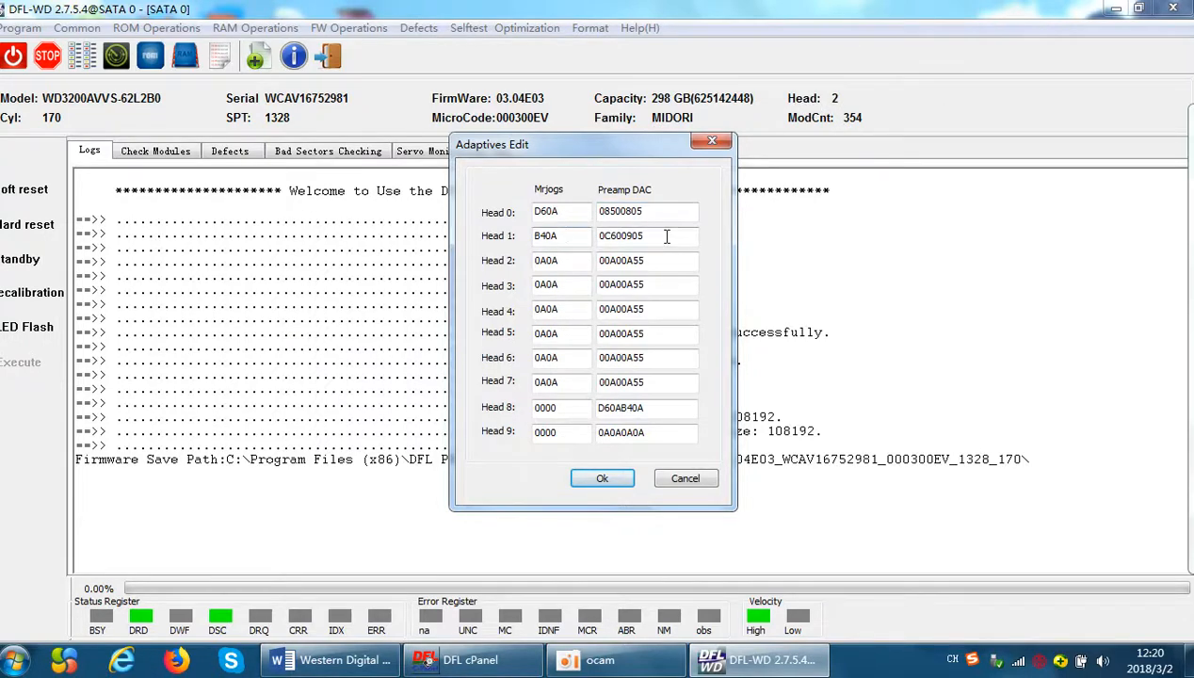
# - Examine the Mrjogs and Preamp DAC values of Head 0 and Head 1 in the adaptives editor
pyautogui.moveTo(666, 237); pyautogui.dragTo(469, 218)
pyautogui.click(566, 213)
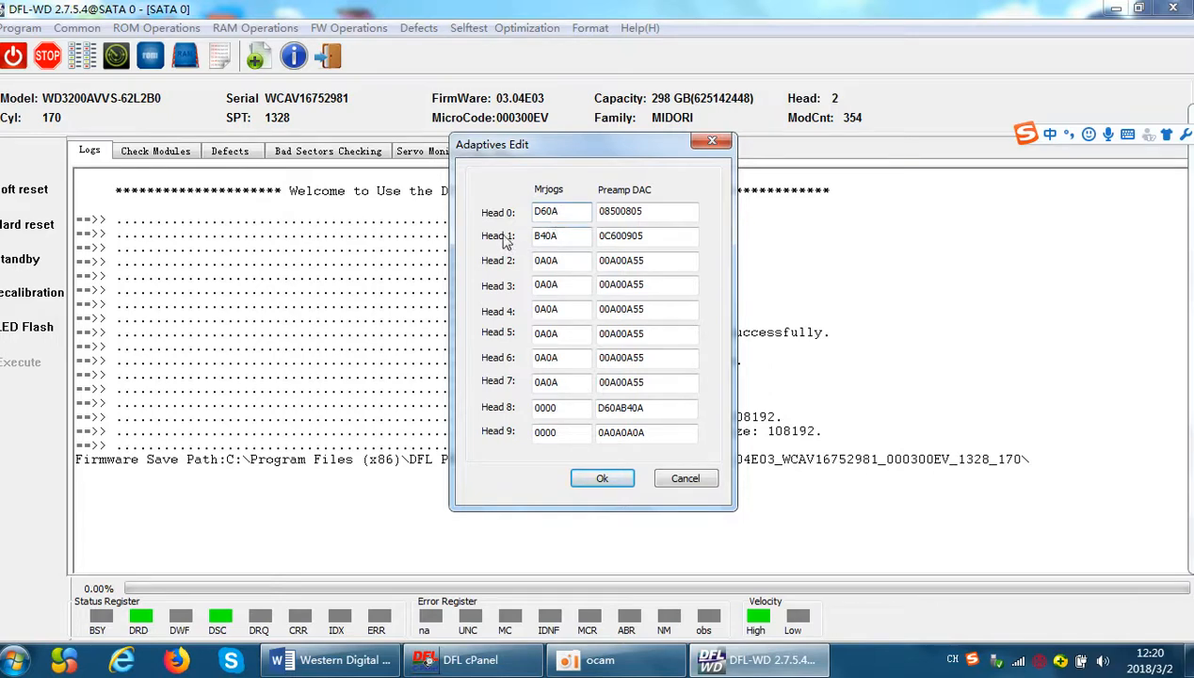
pyautogui.click(628, 218)
pyautogui.press('BackSpace')
pyautogui.write('8')
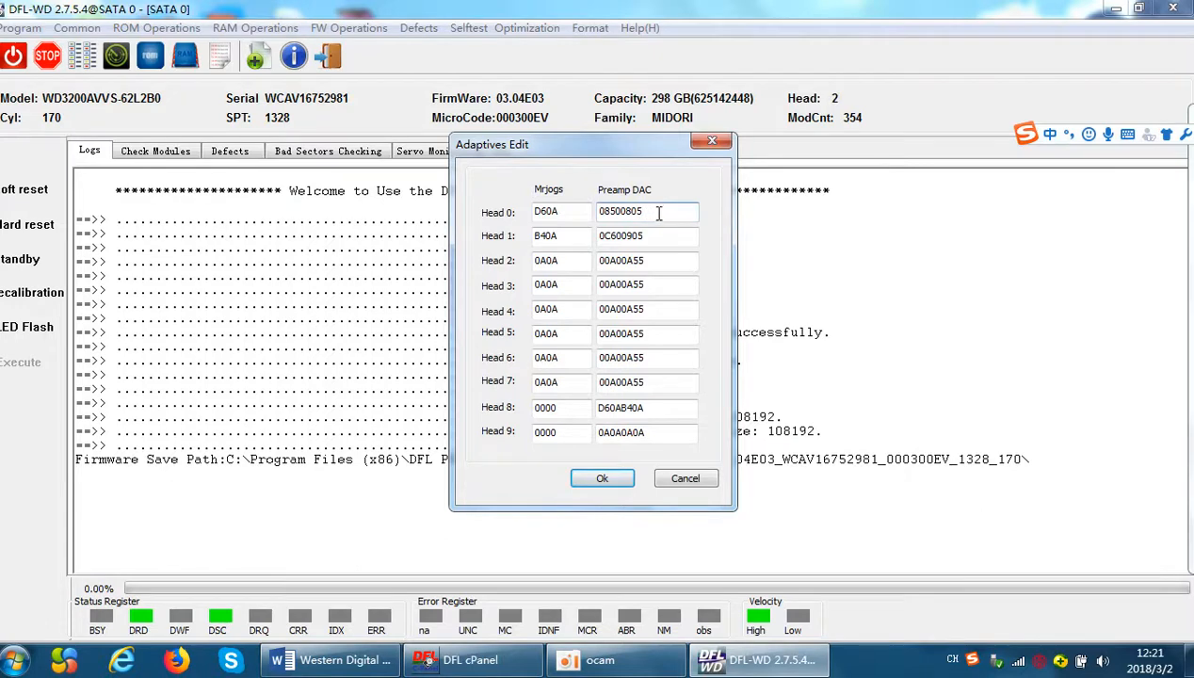
pyautogui.moveTo(579, 213); pyautogui.dragTo(520, 214)
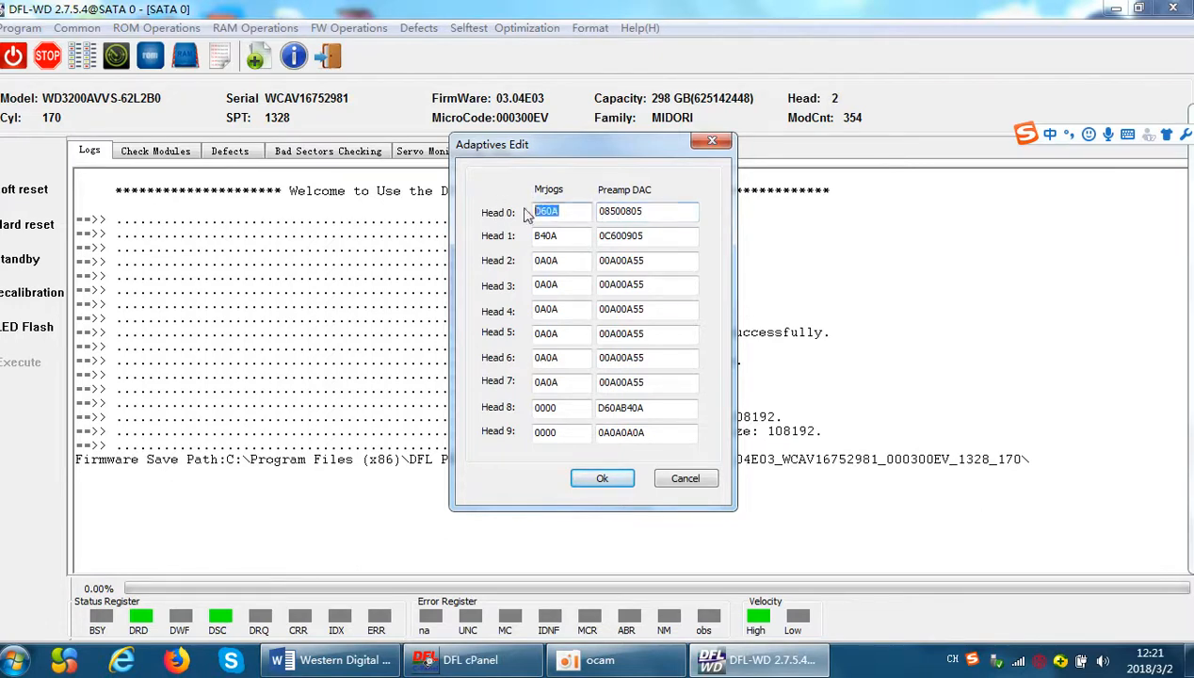
pyautogui.moveTo(666, 212); pyautogui.dragTo(595, 215)
pyautogui.click(656, 219)
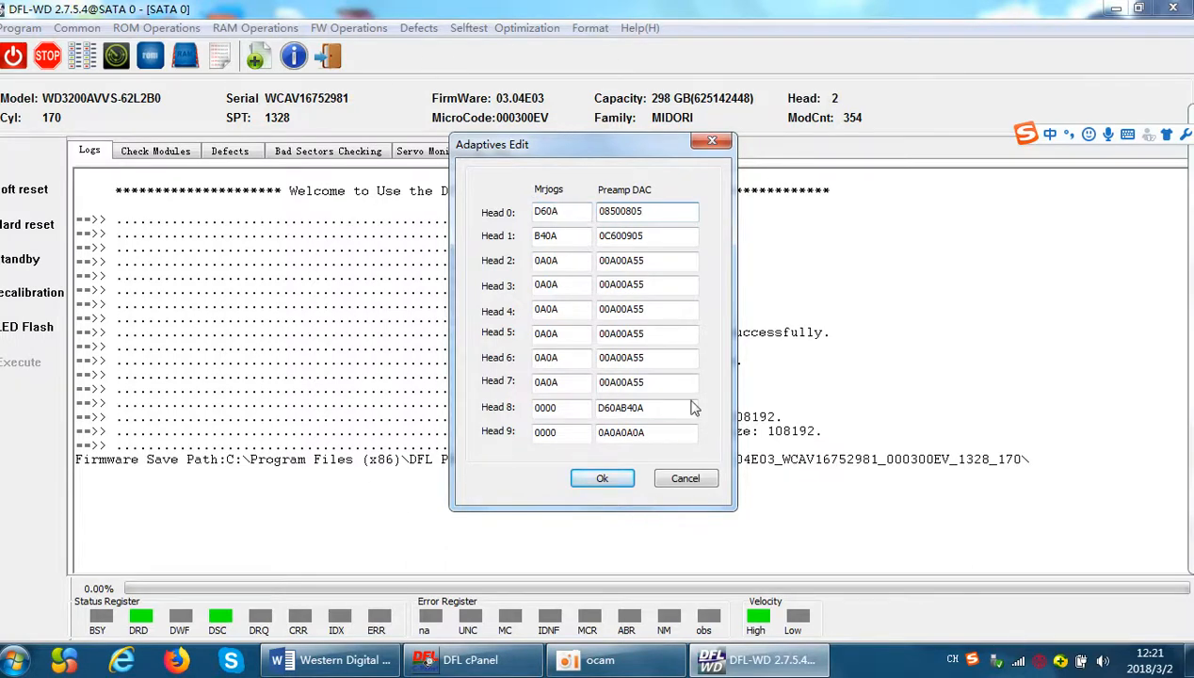
pyautogui.moveTo(659, 211); pyautogui.dragTo(593, 212)
pyautogui.moveTo(659, 236); pyautogui.dragTo(475, 214)
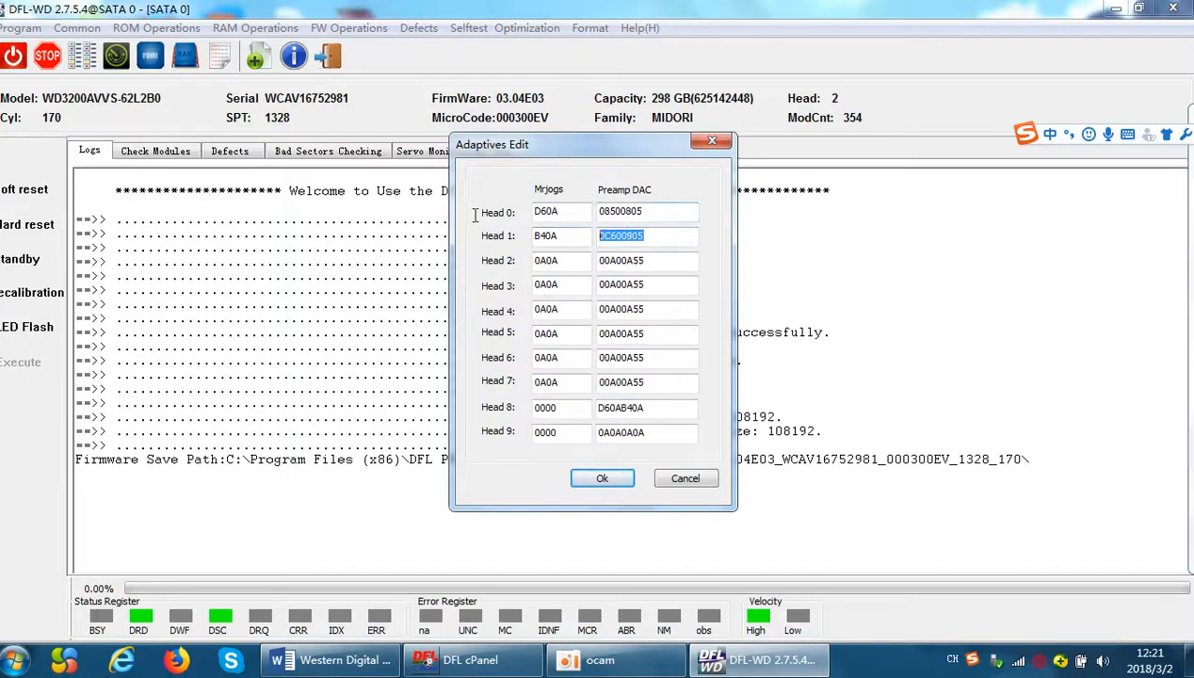
pyautogui.moveTo(569, 214); pyautogui.dragTo(483, 233)
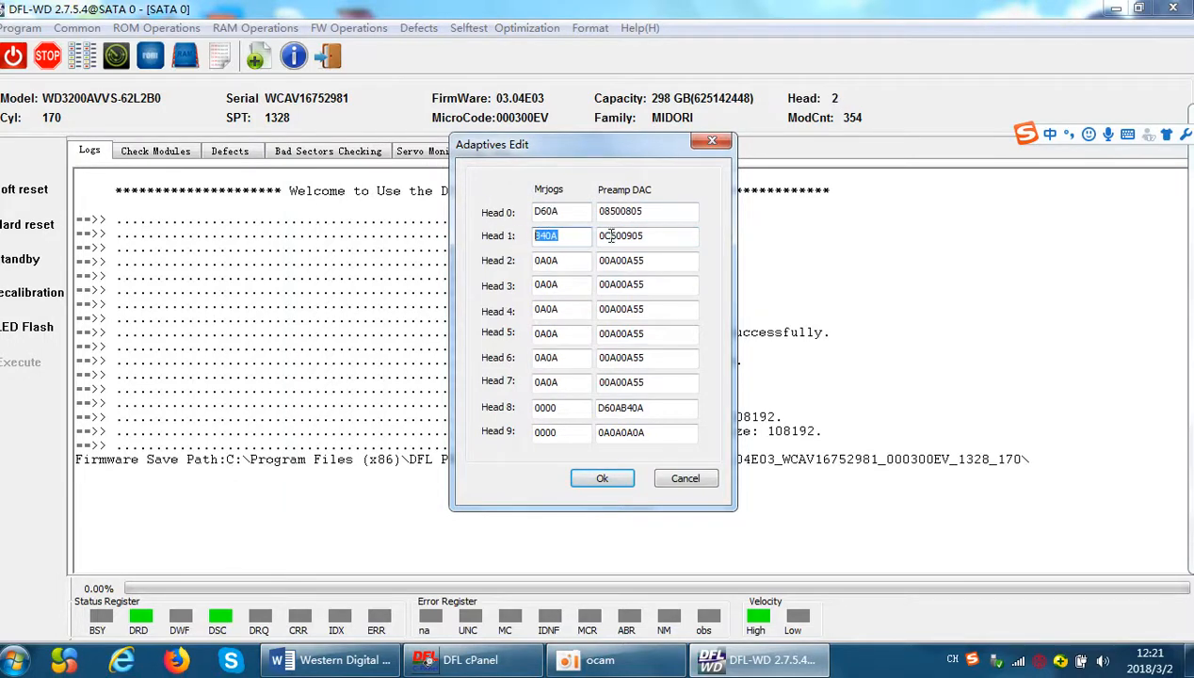
# - Write the head adaptive values to the SATA 0 drive's ROM and close the write message
pyautogui.click(602, 480)
pyautogui.click(561, 367)
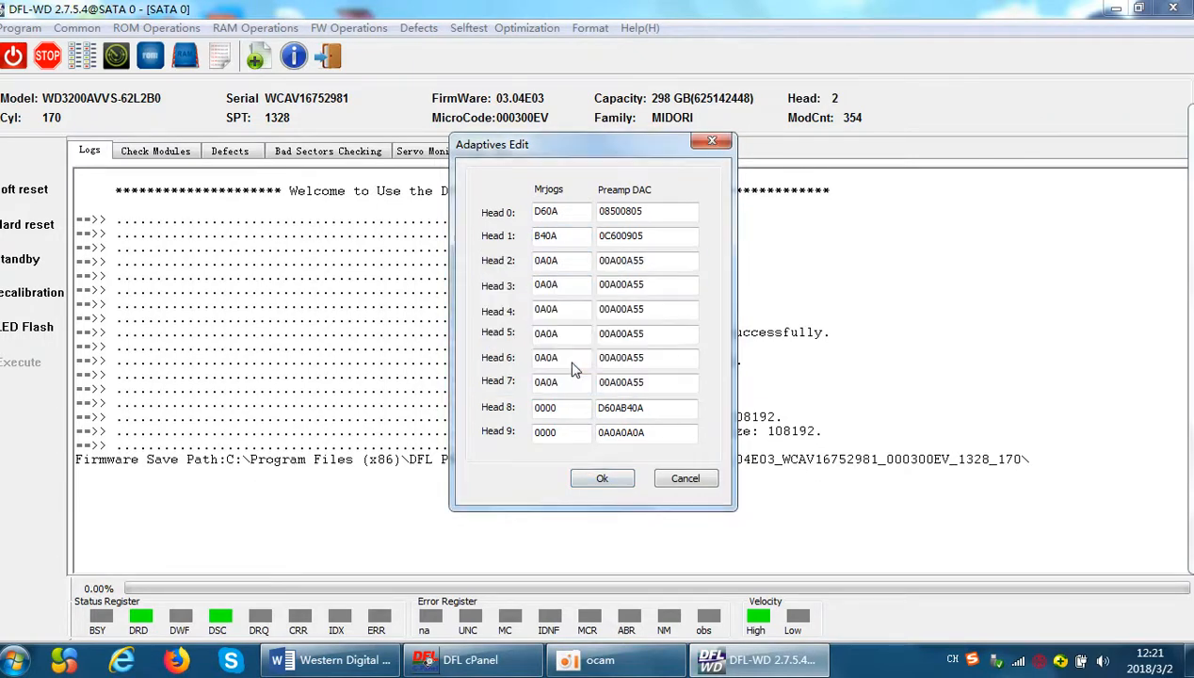
pyautogui.click(602, 480)
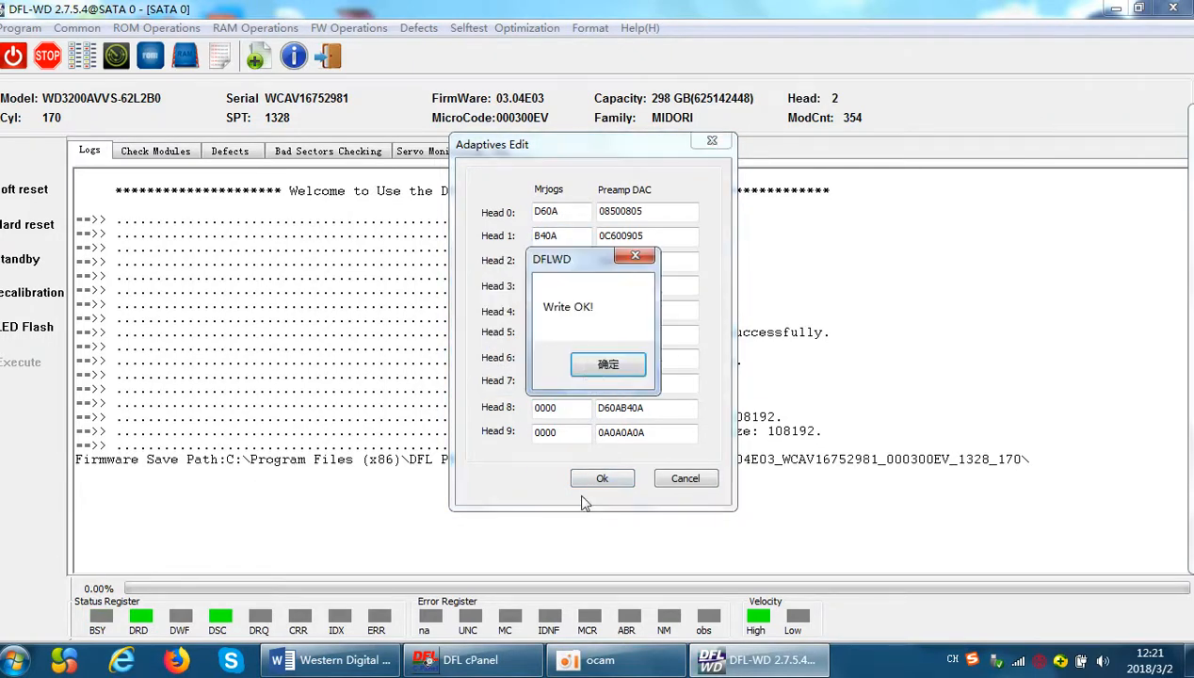
pyautogui.click(617, 363)
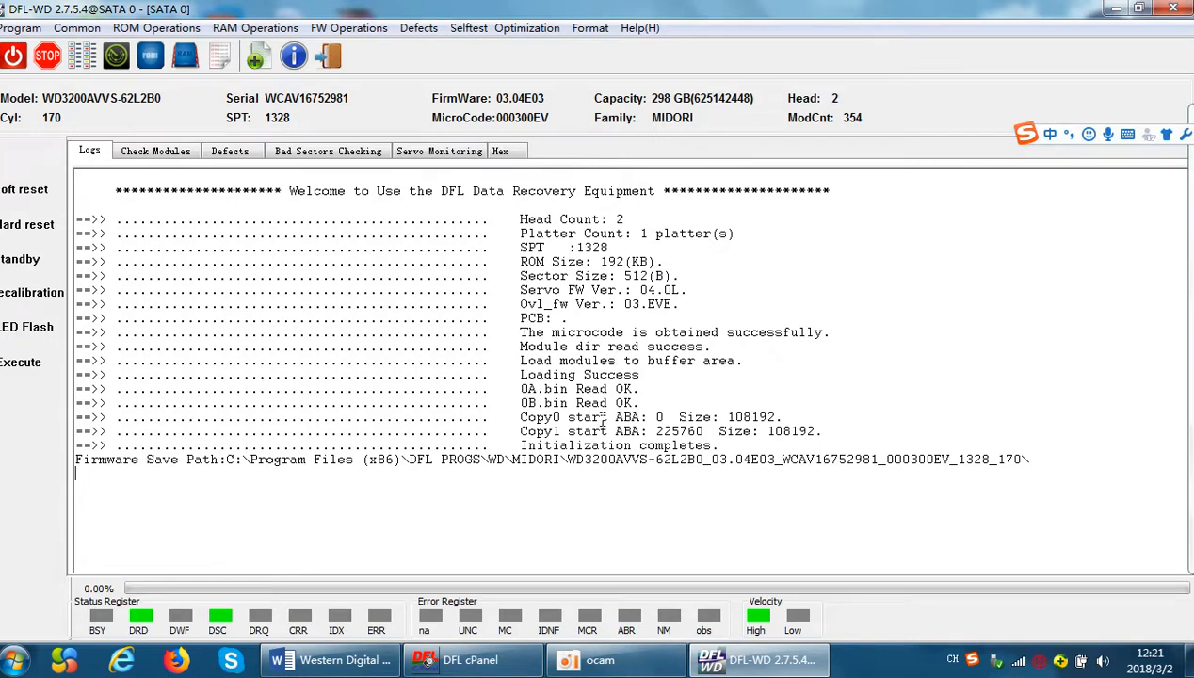
# - Show the drive's firmware module list and reopen the Head Adaptive Data editor
pyautogui.click(165, 155)
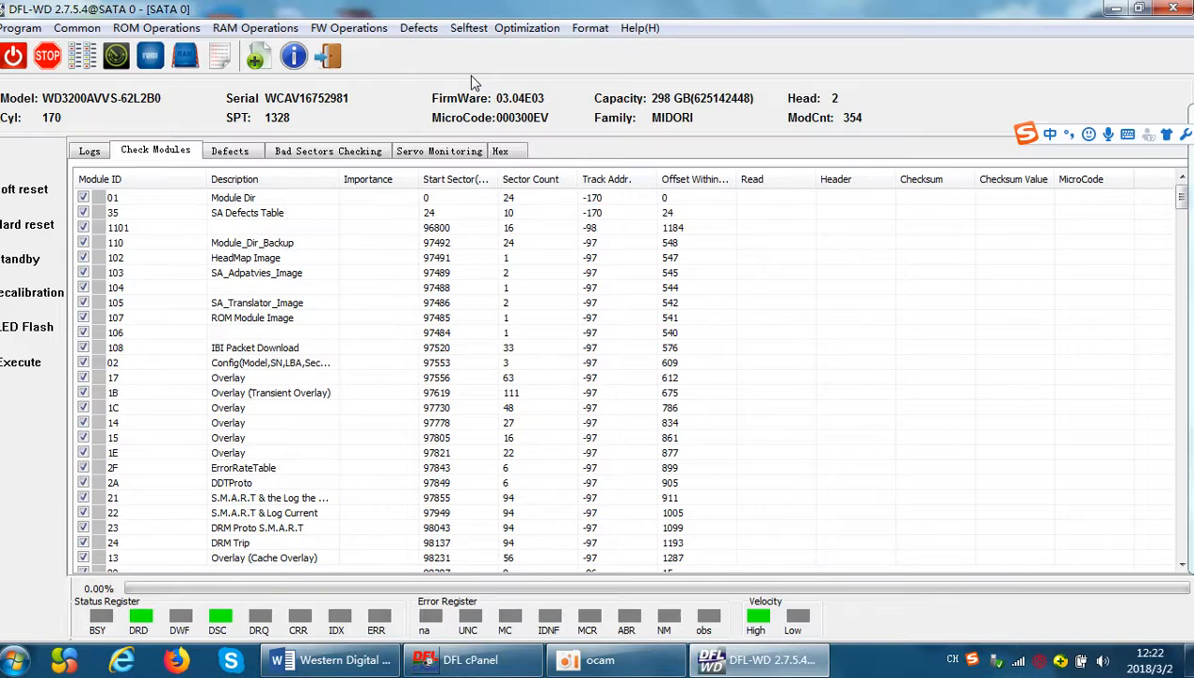
pyautogui.click(157, 27)
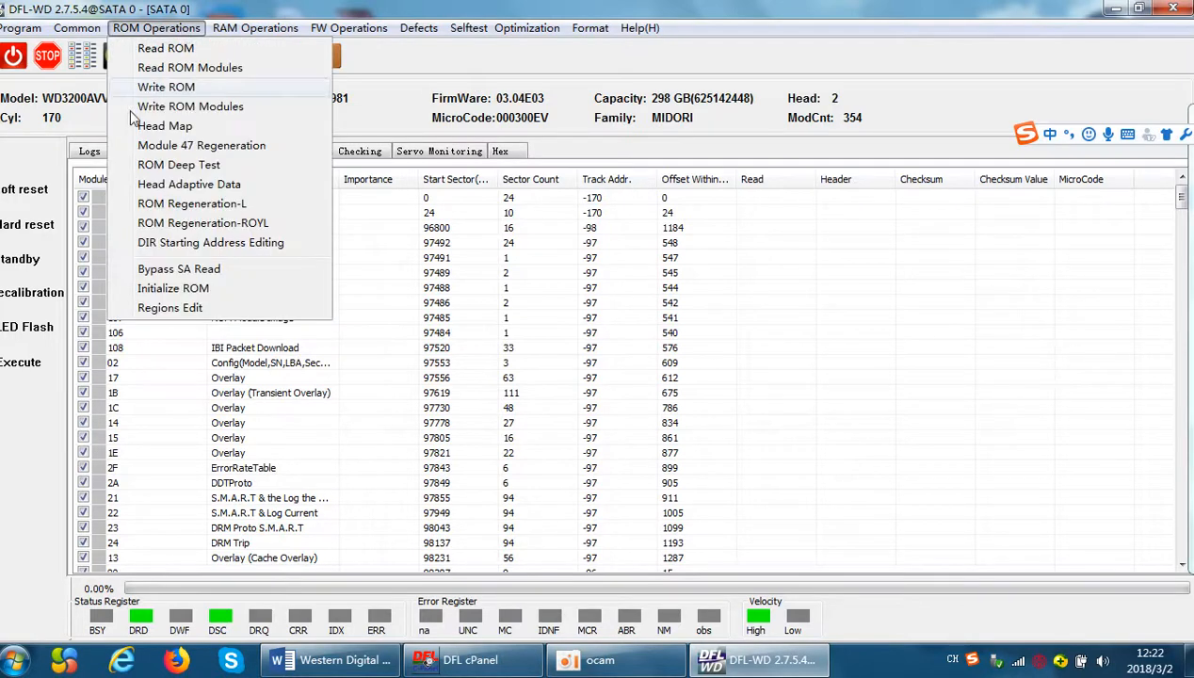
pyautogui.click(199, 184)
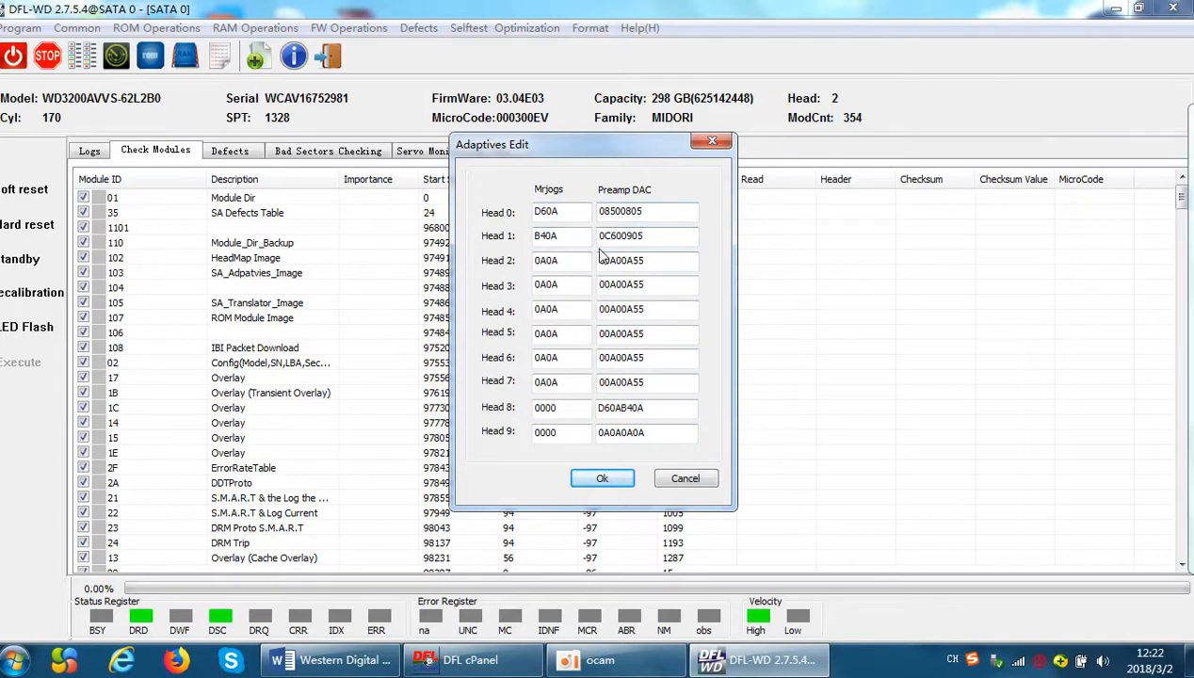
# - Review which Mrjogs and Preamp DAC entries of Head 0 and Head 1 can be edited
pyautogui.click(664, 235)
pyautogui.click(581, 211)
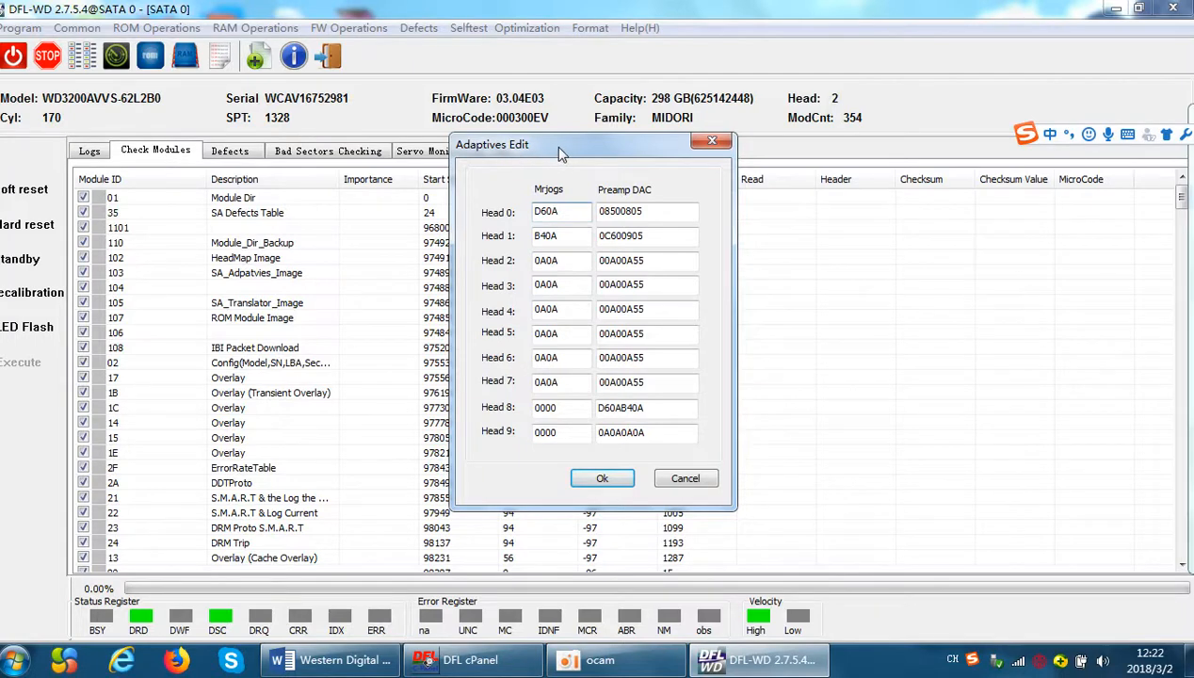
pyautogui.click(666, 215)
pyautogui.moveTo(669, 212); pyautogui.dragTo(498, 215)
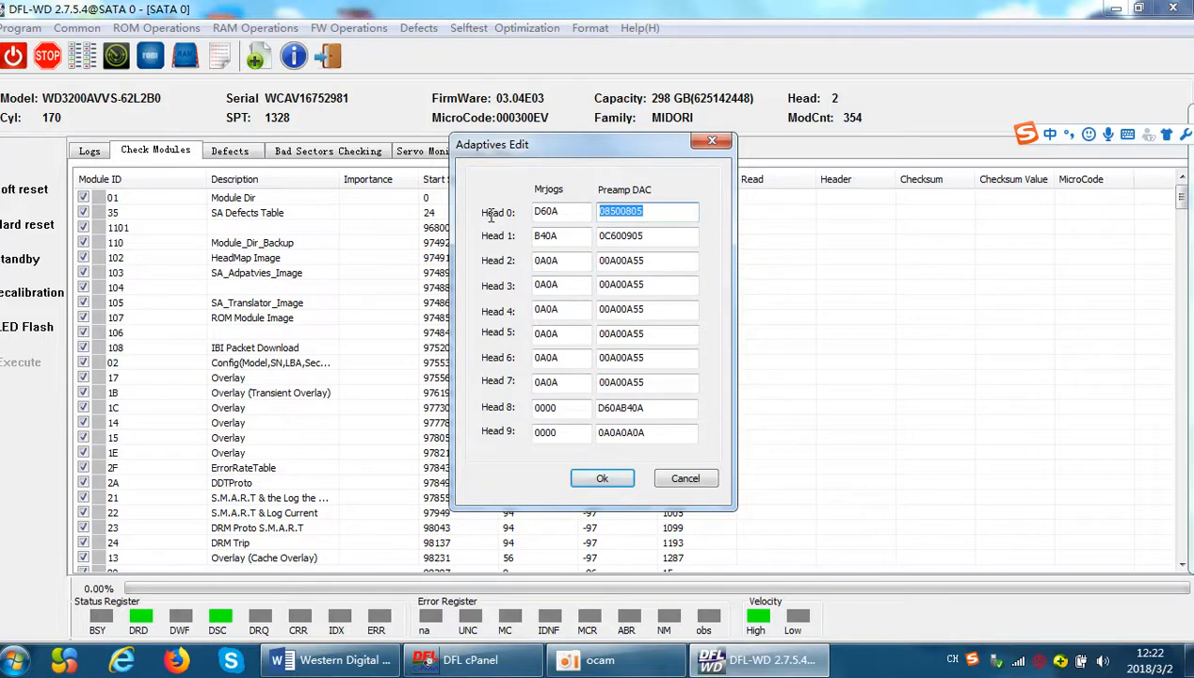
pyautogui.click(560, 211)
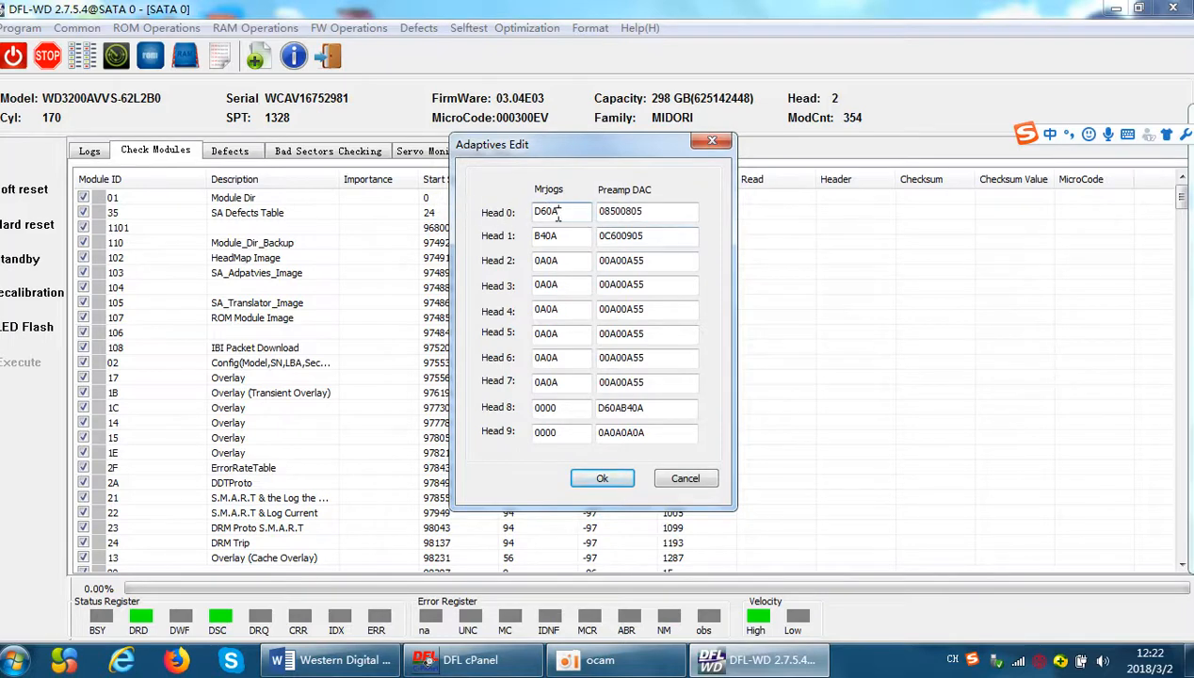
pyautogui.doubleClick(542, 212)
pyautogui.press('Tab')
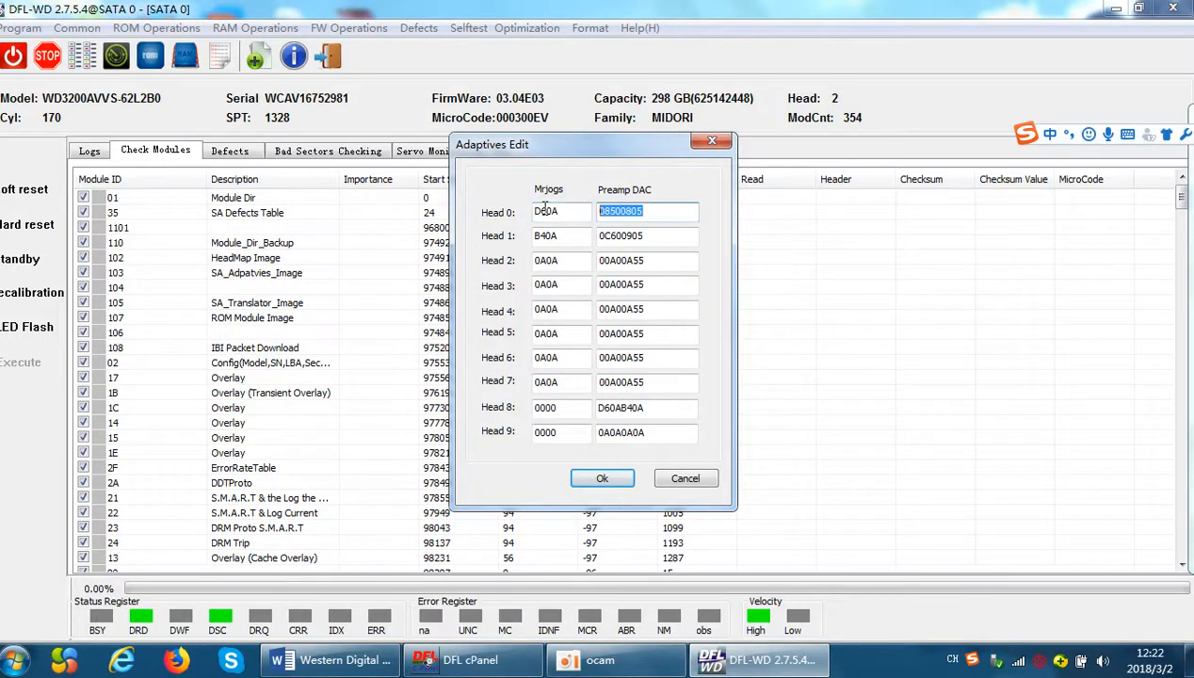
pyautogui.doubleClick(665, 234)
pyautogui.doubleClick(541, 234)
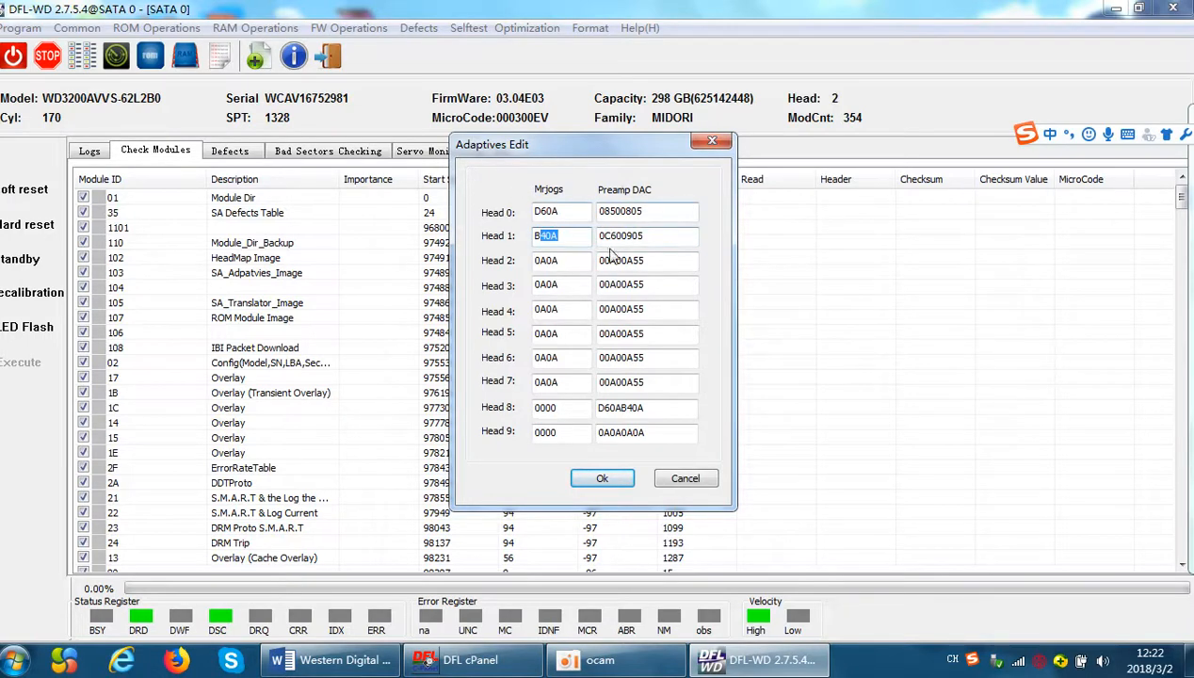
# - Write the adaptive data of the reopened editor back to the drive and dismiss the write message
pyautogui.click(608, 483)
pyautogui.click(586, 383)
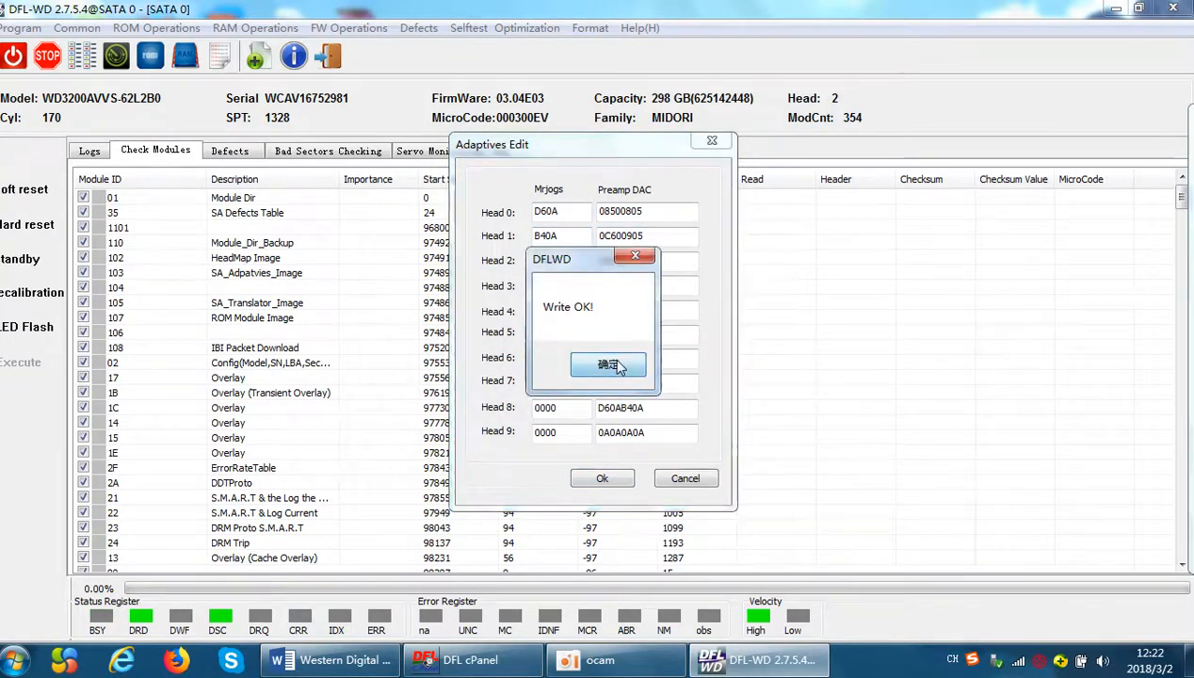
pyautogui.click(617, 366)
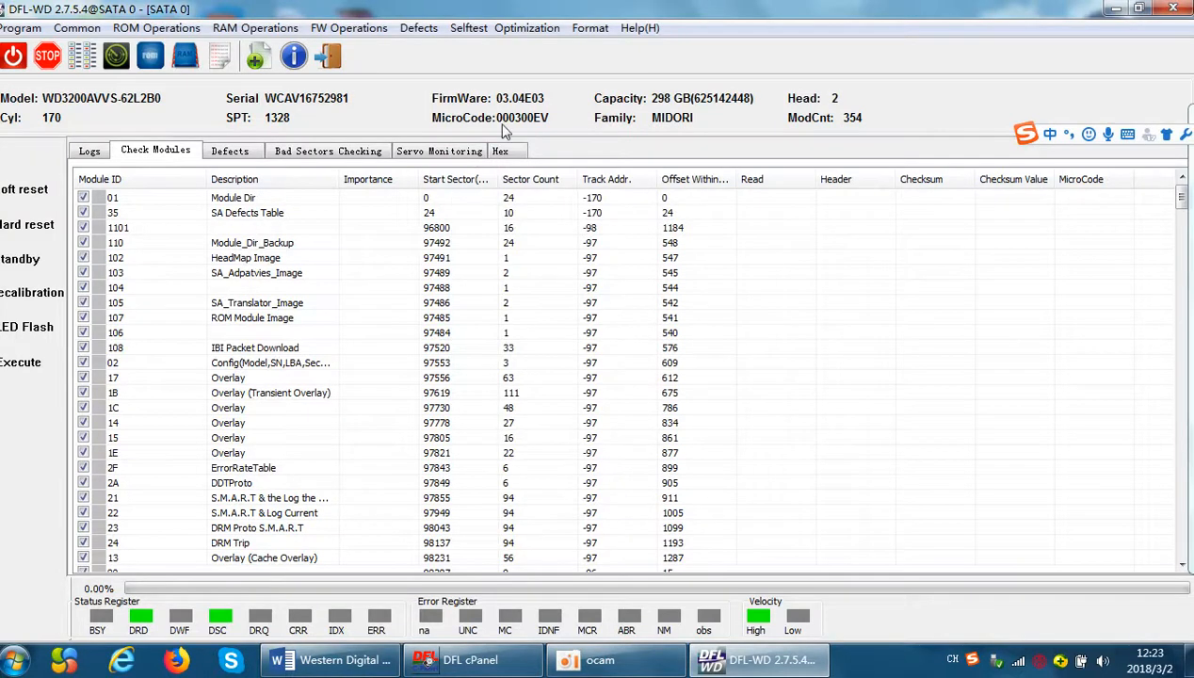